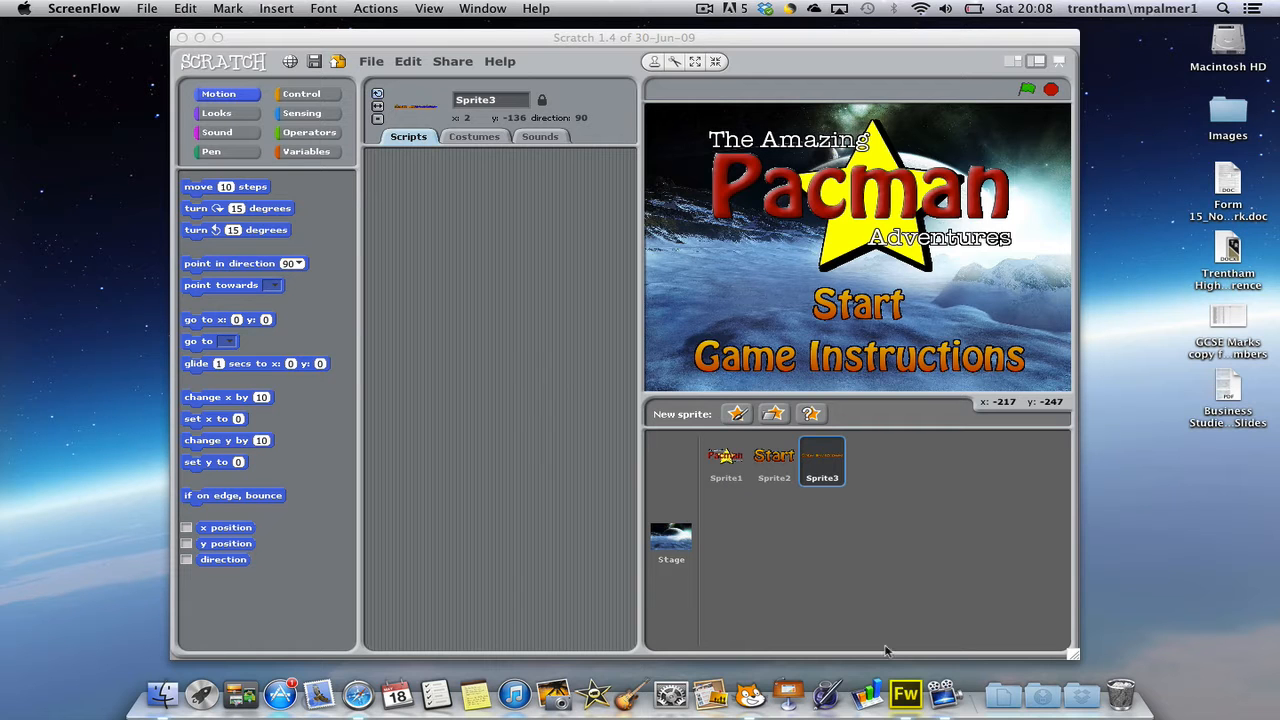
Switch to Safari and save the full preview of the first space background result, the planet over icy ground, to the desktop
left_click(365, 688)
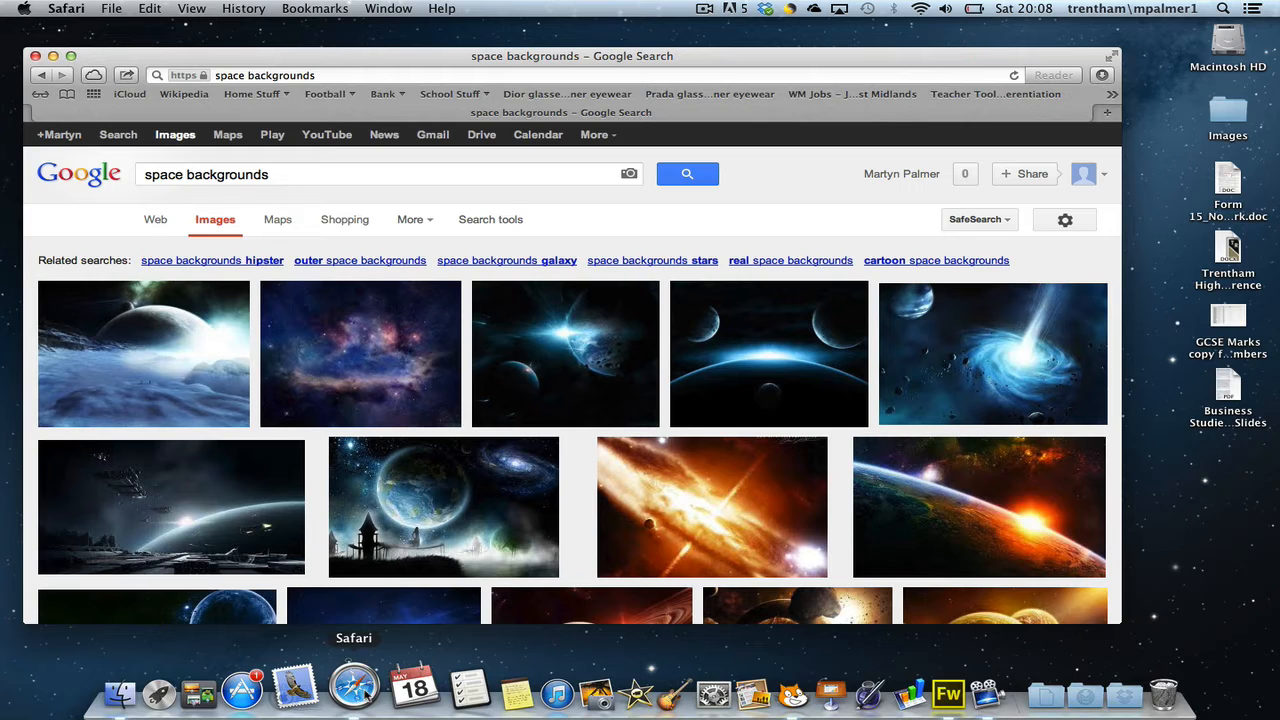
left_click(166, 325)
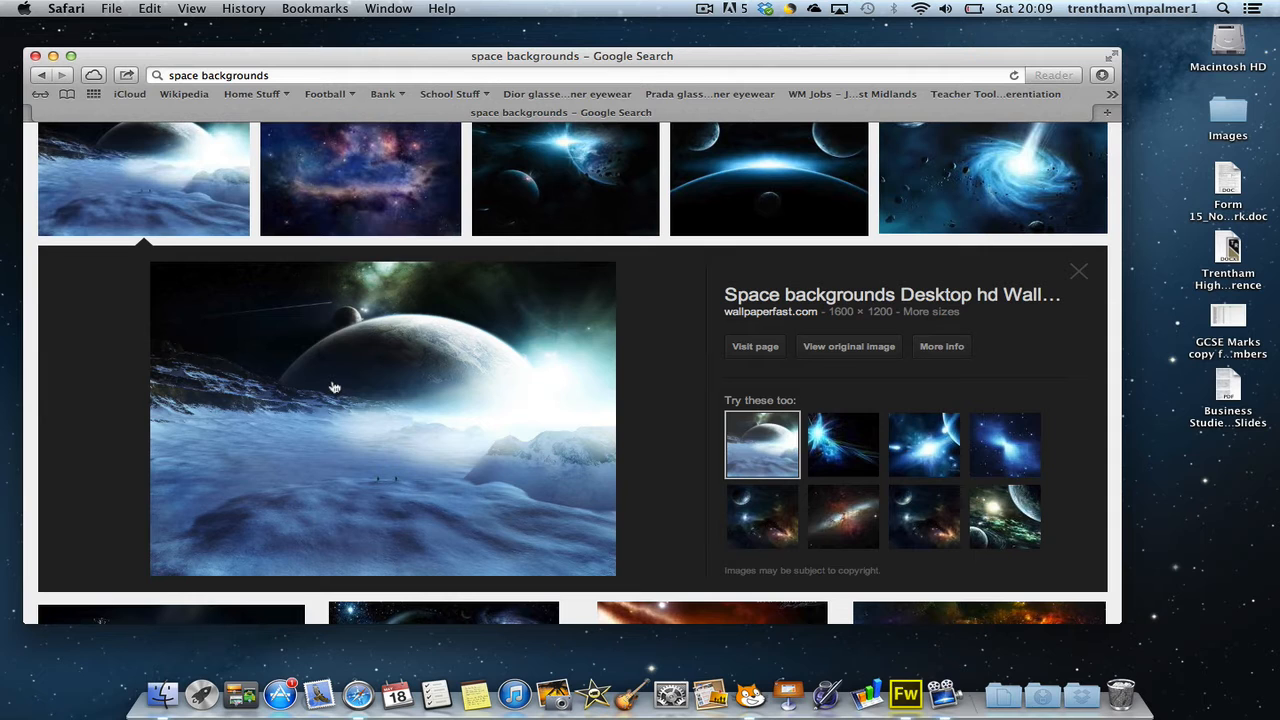
left_click_drag(335, 390, 1210, 486)
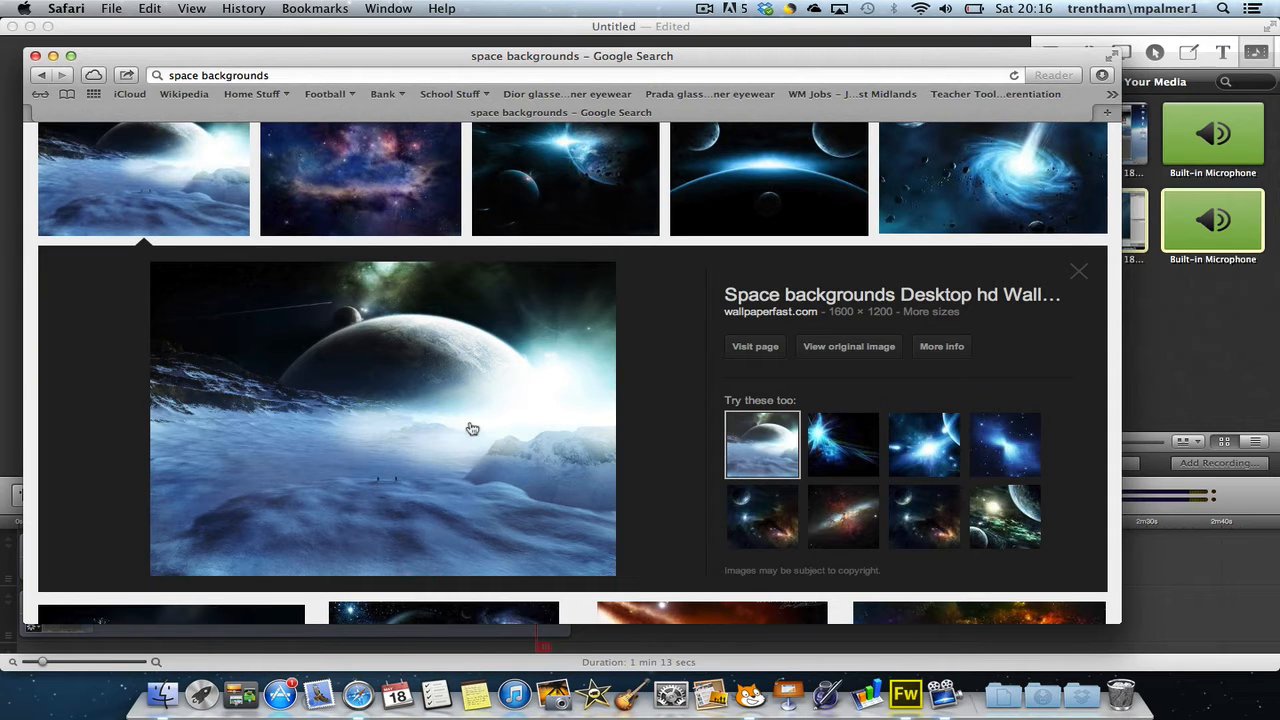
Switch to Adobe Fireworks and set up a new PNG document with a canvas 400 pixels wide and 300 pixels high
left_click(906, 695)
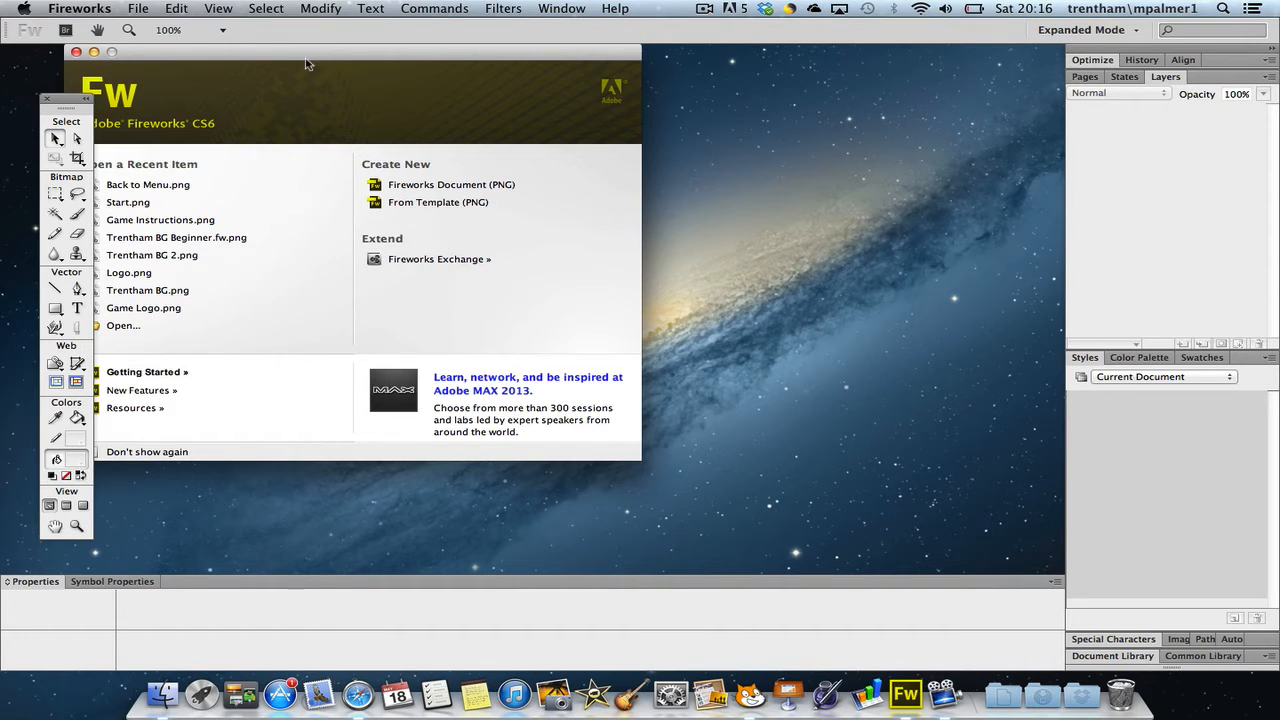
left_click_drag(307, 60, 377, 74)
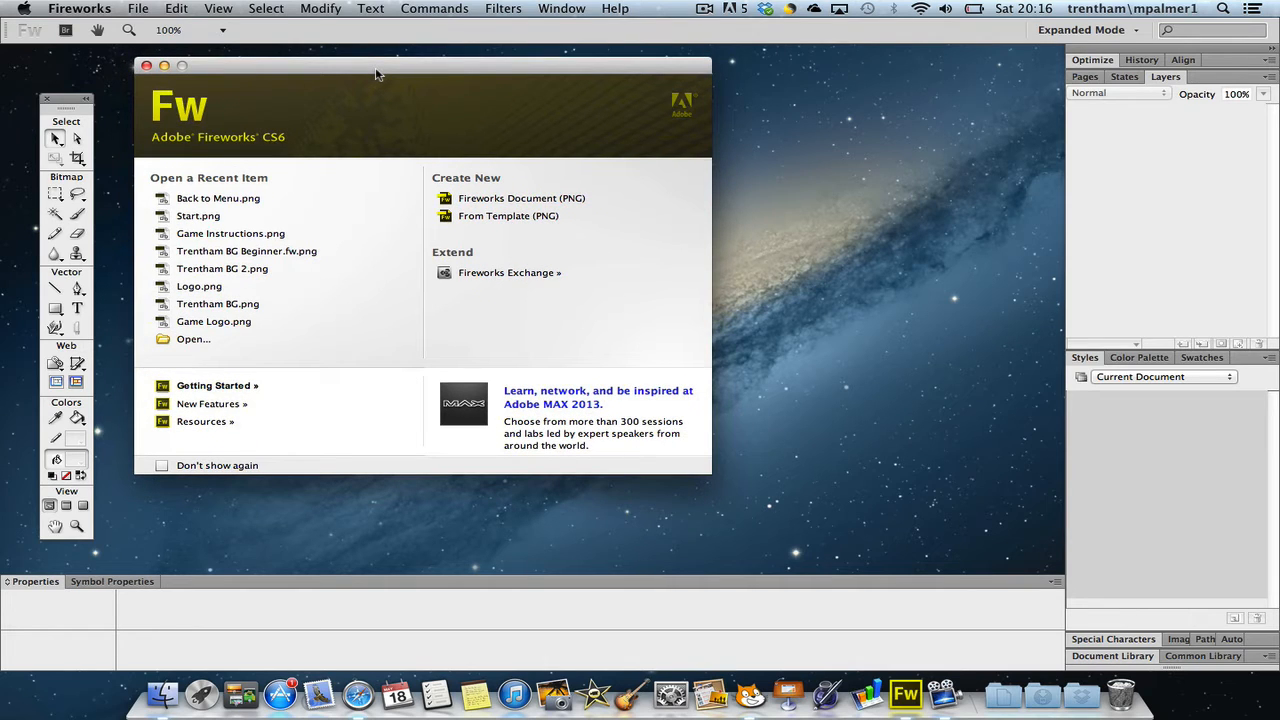
left_click(546, 202)
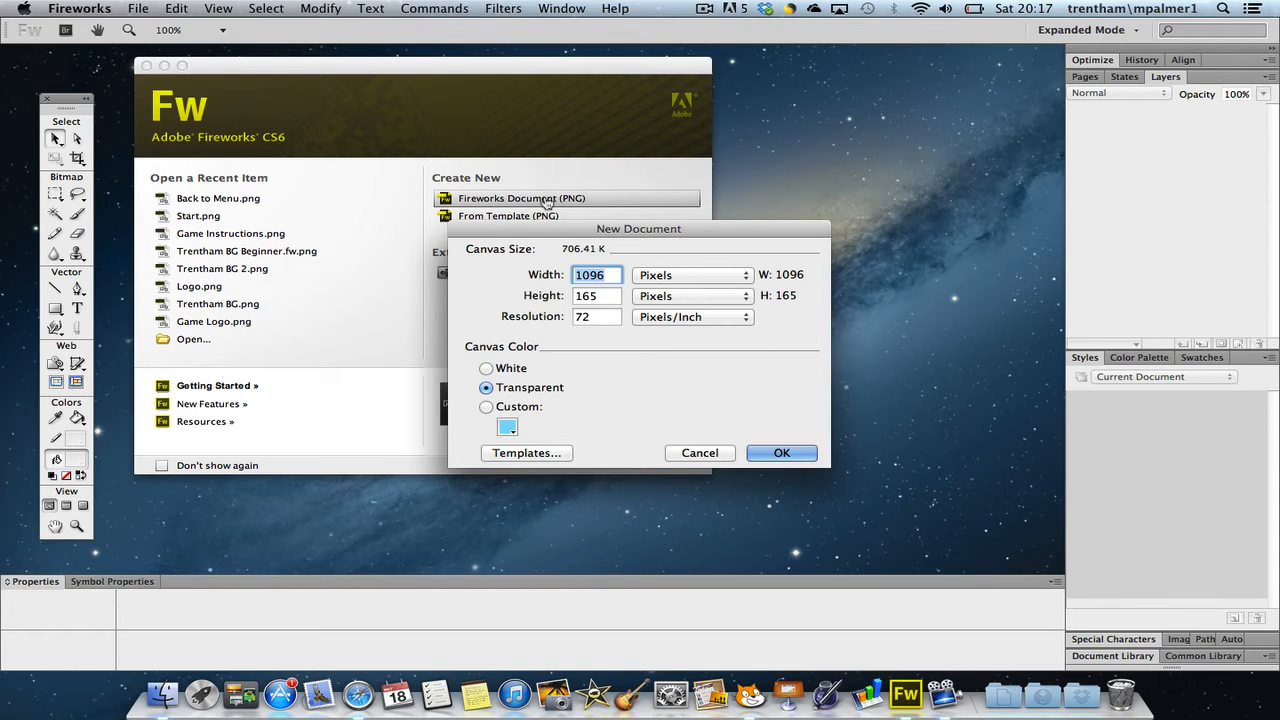
type("400")
key("Tab")
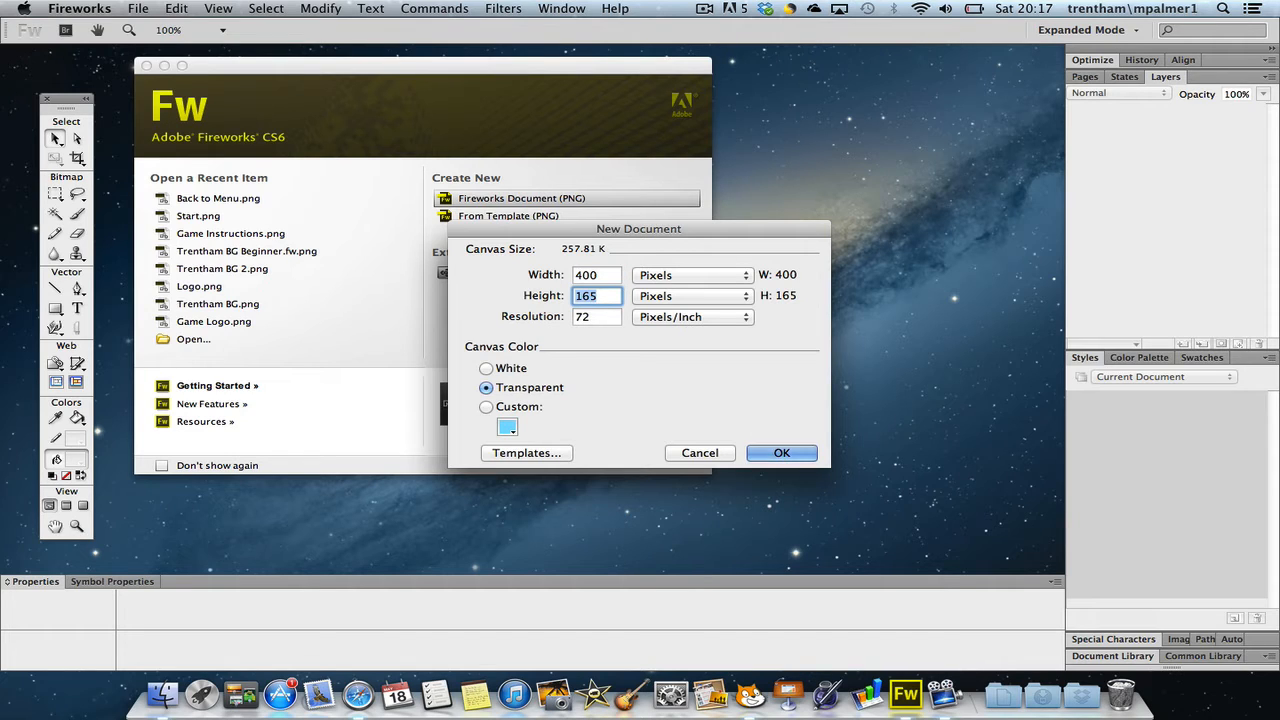
type("300")
Try white and a custom light blue as the canvas color
left_click(487, 369)
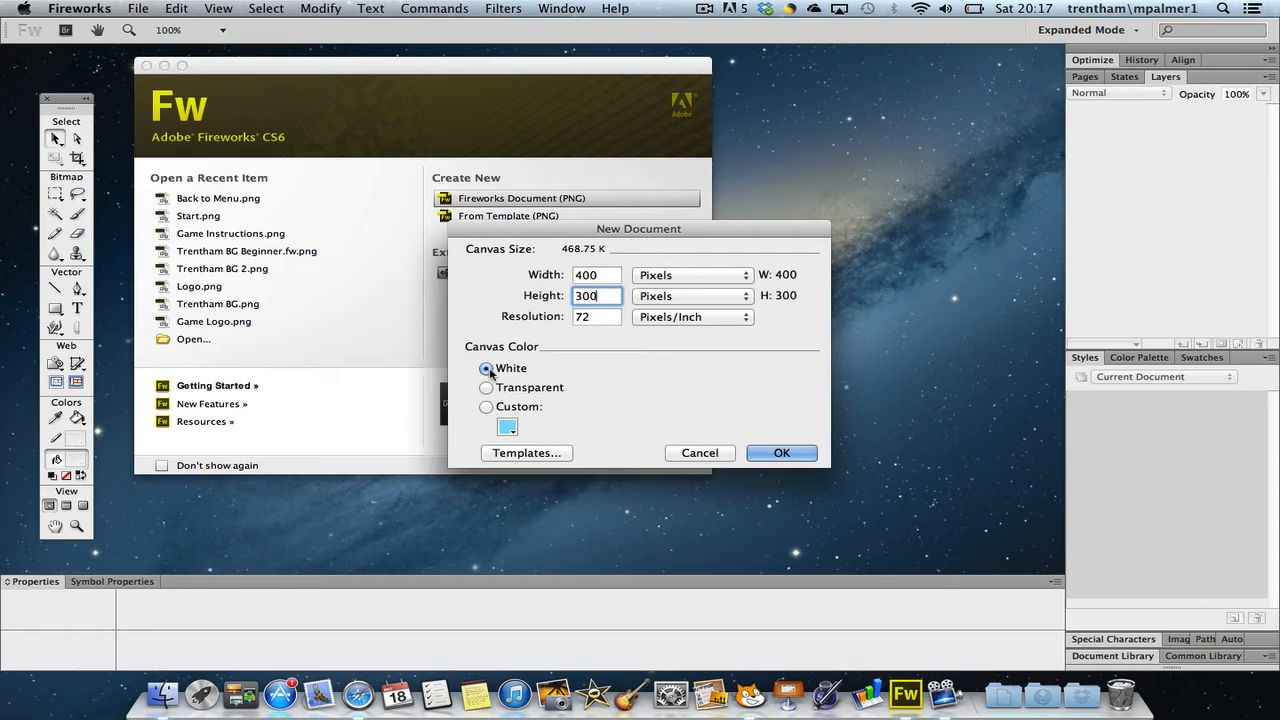
left_click(487, 408)
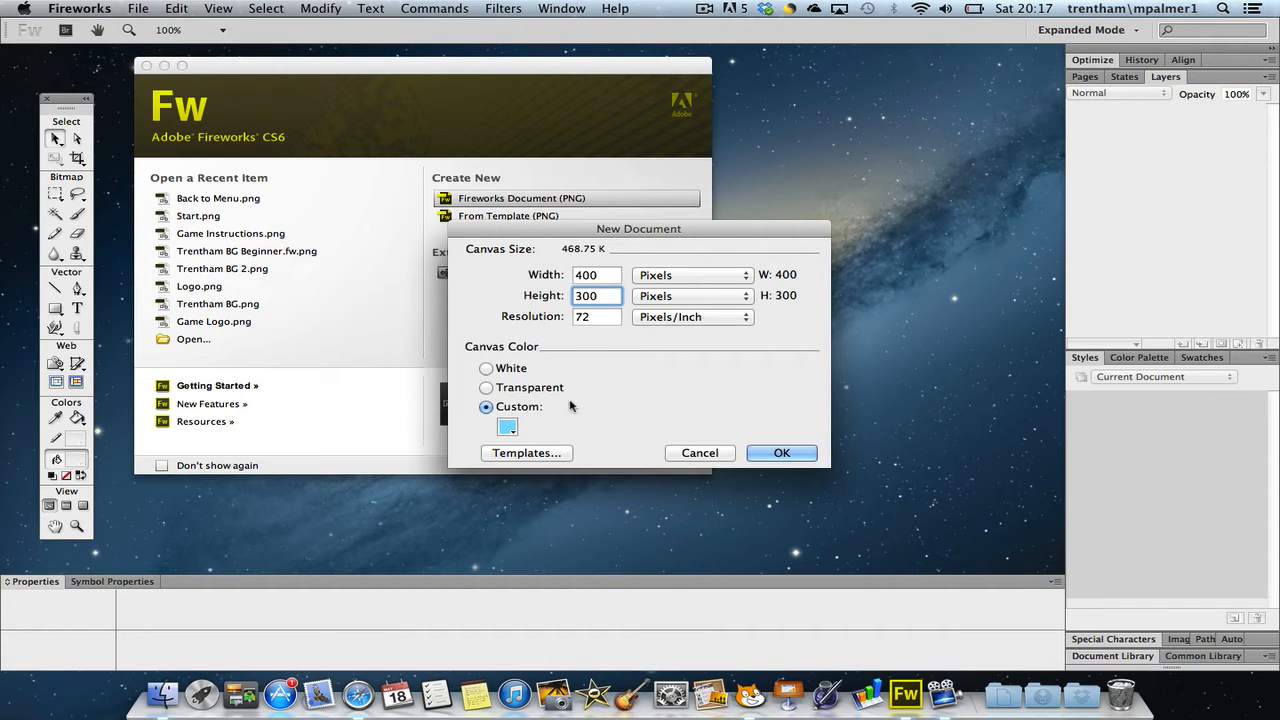
left_click(507, 427)
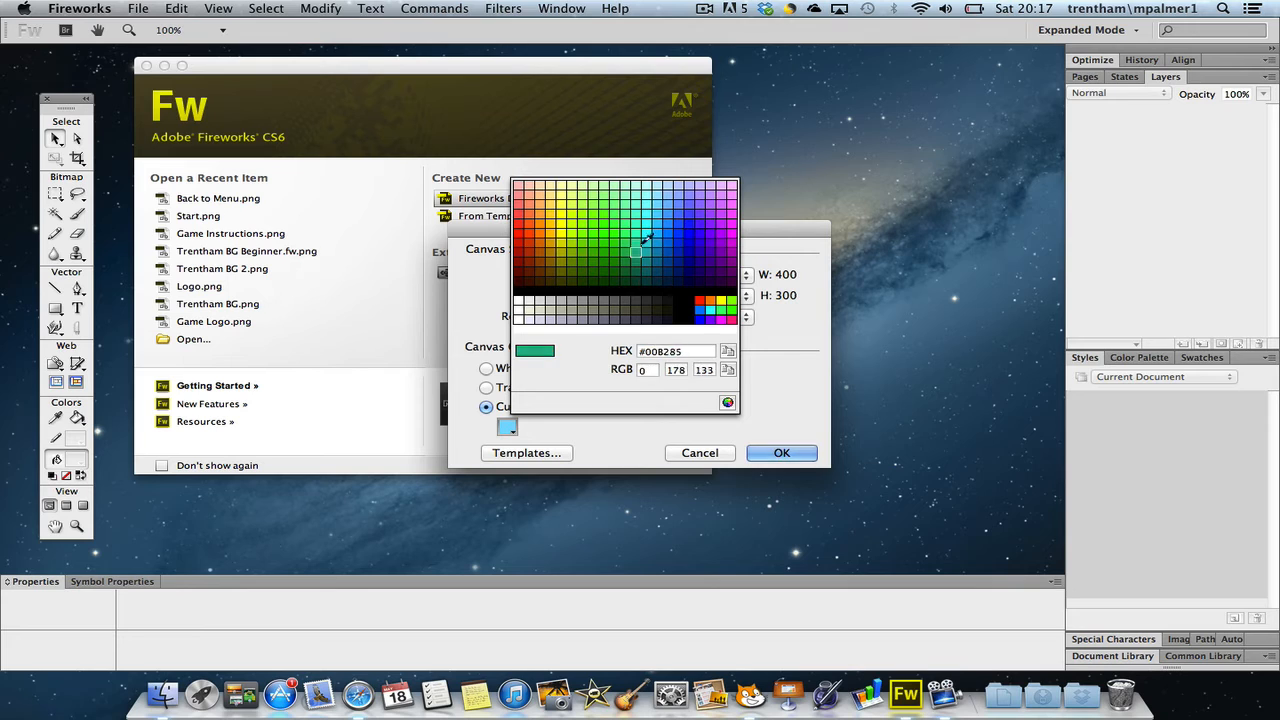
left_click(685, 185)
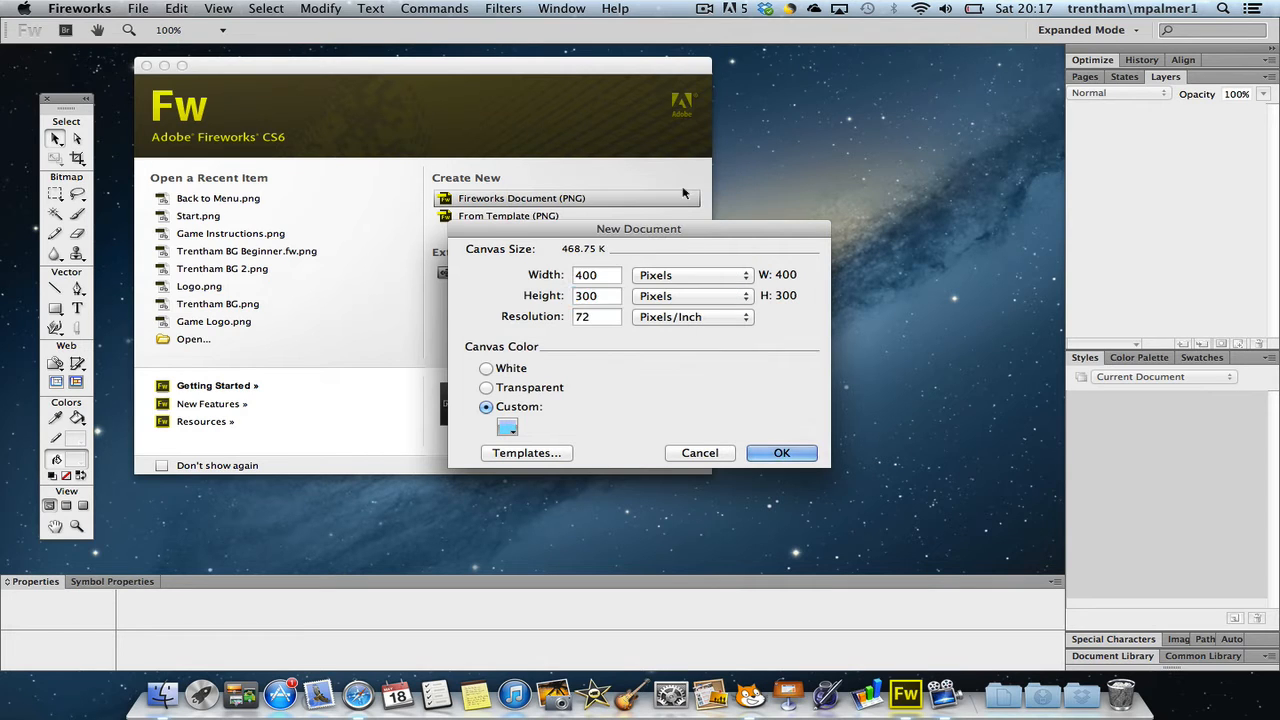
Make the canvas transparent and create the new document
left_click(530, 392)
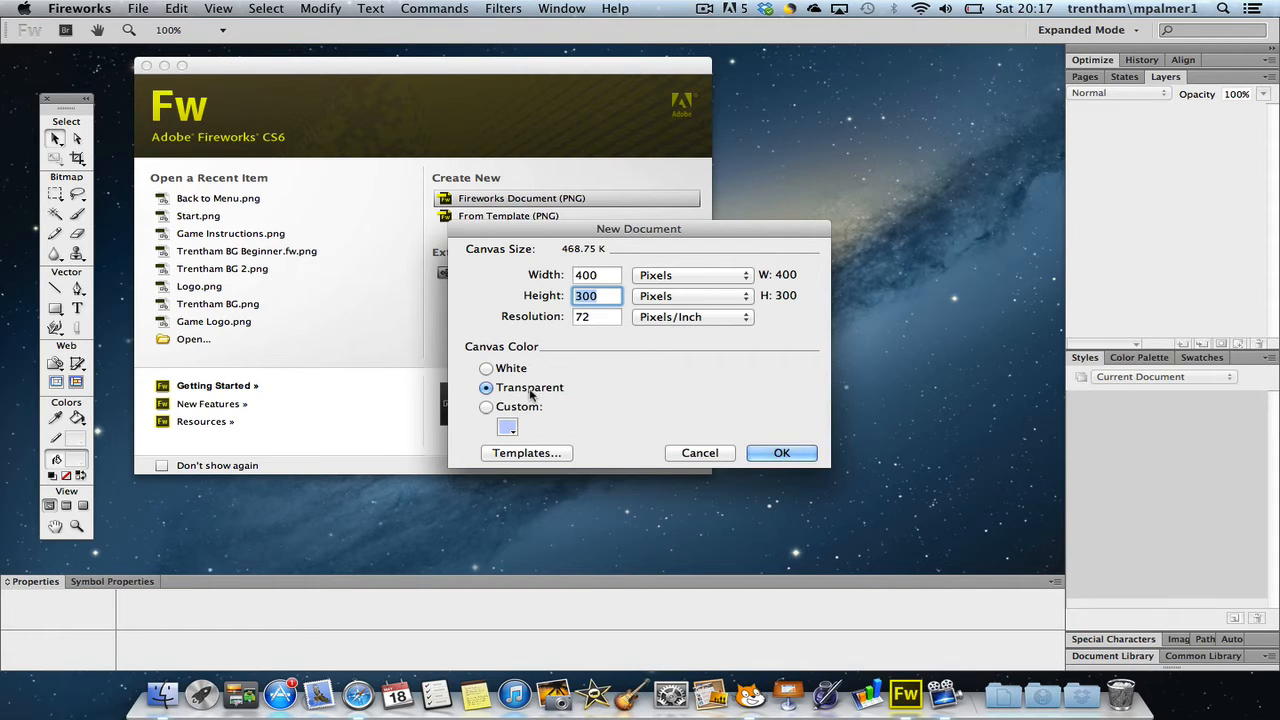
left_click(771, 453)
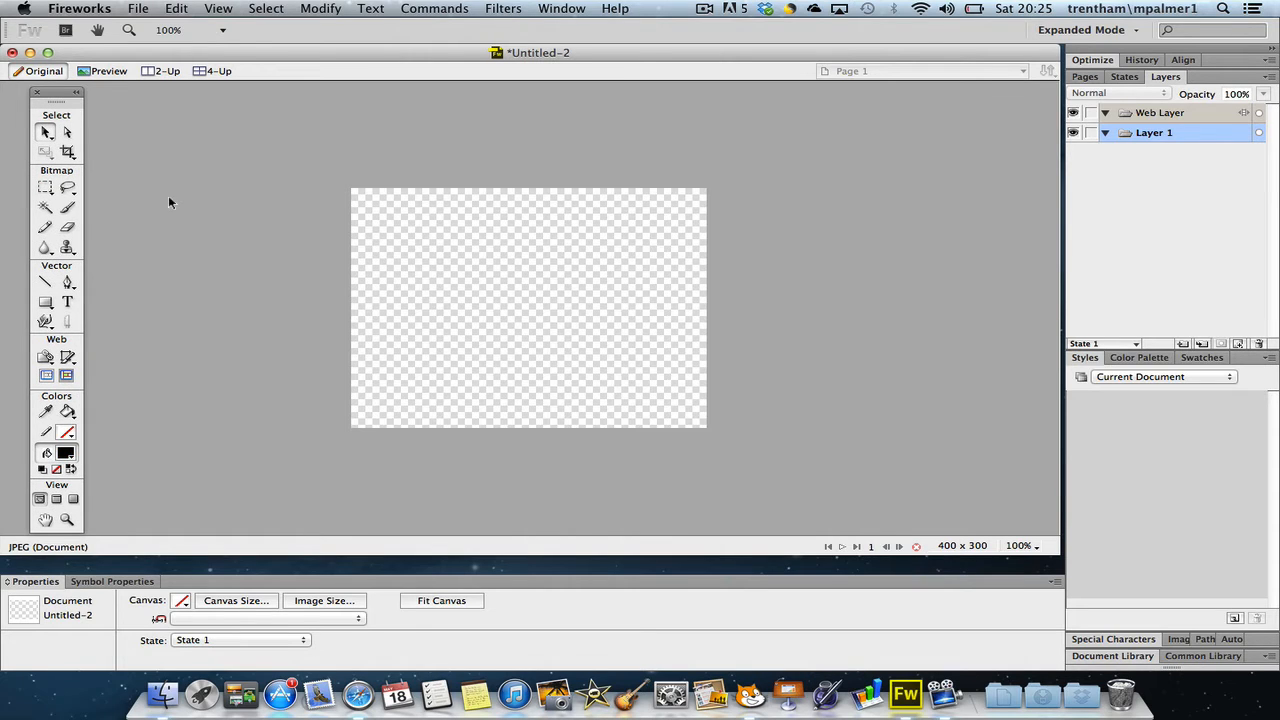
Add the text "The Amazing" near the upper left of the canvas
left_click(67, 302)
left_click(419, 231)
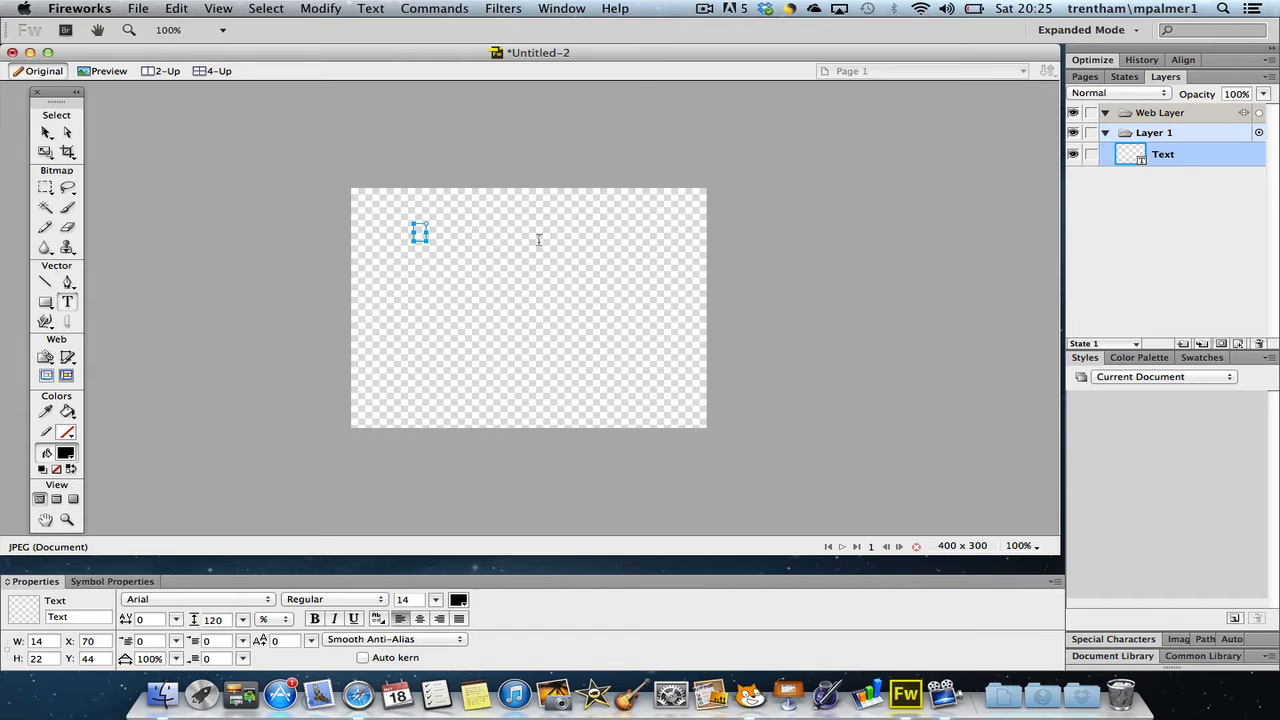
type("The Amazing")
key("Escape")
Add "Pacman" as a separate text object below and to the right of "The Amazing"
left_click(487, 273)
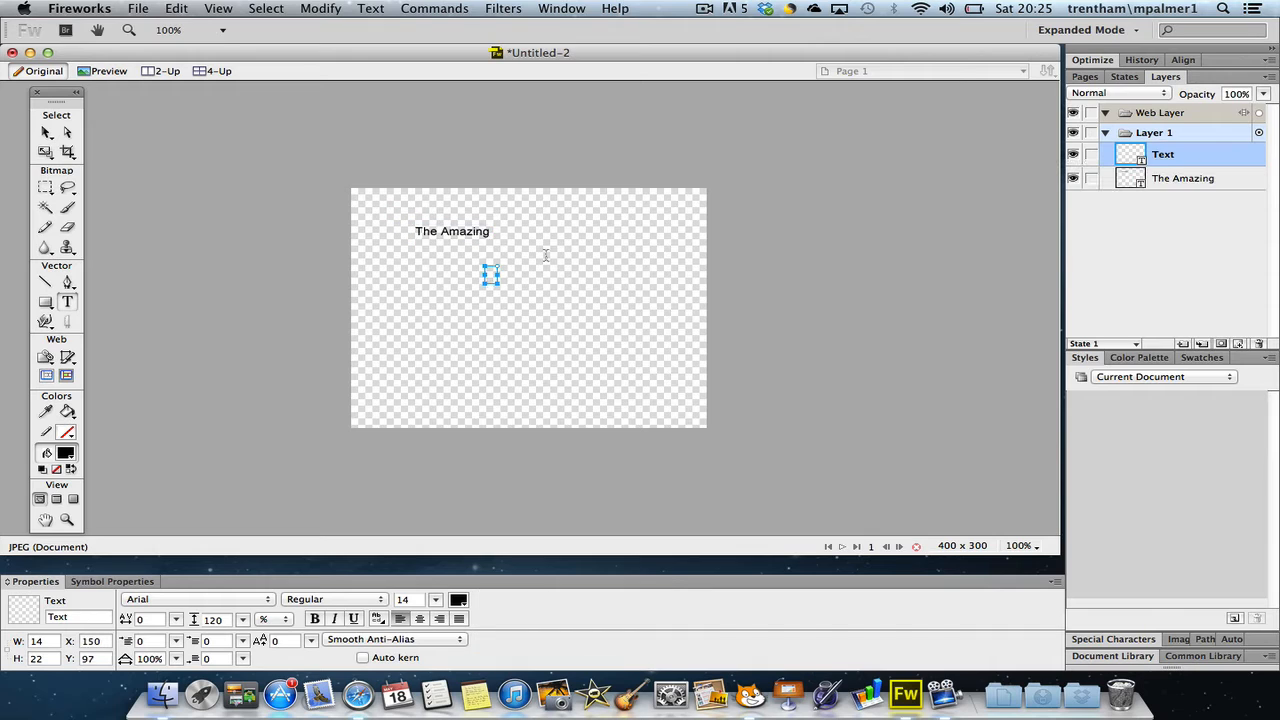
type("Pacman")
key("Escape")
Add "Adventure" as a third text object below and to the right of "Pacman"
left_click(528, 312)
type("Advan")
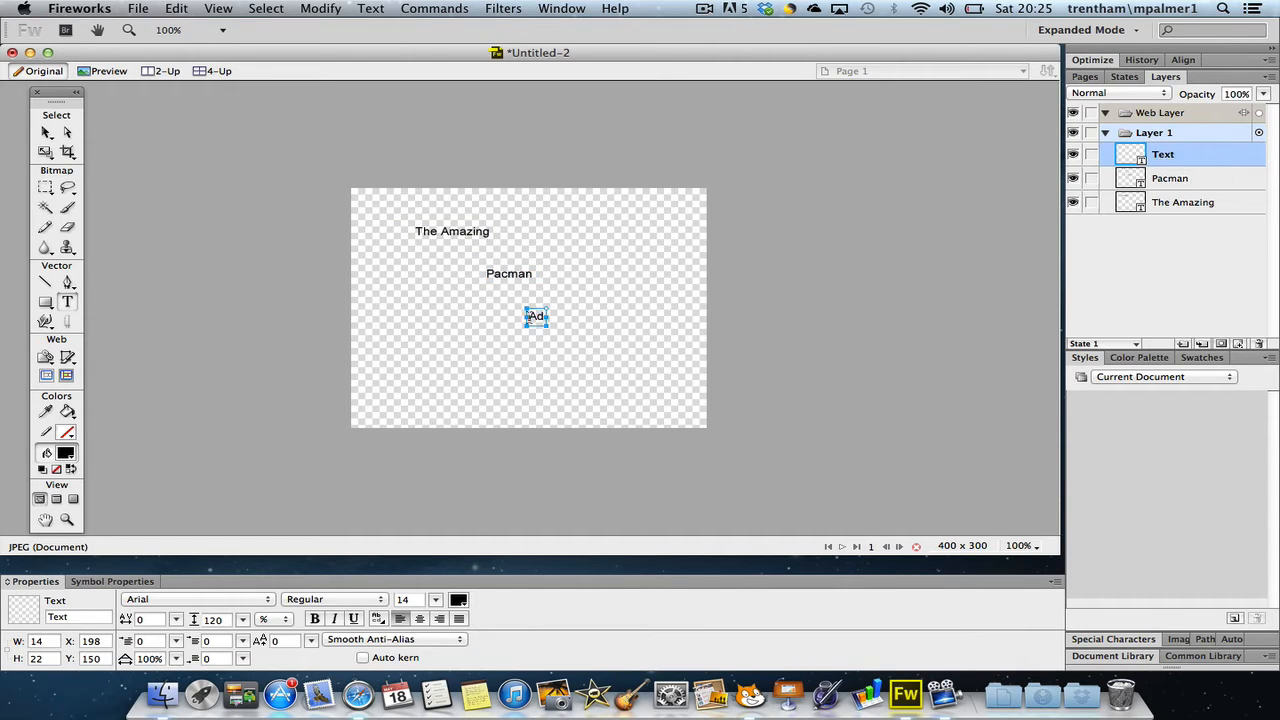
key("BackSpace")
type("nture")
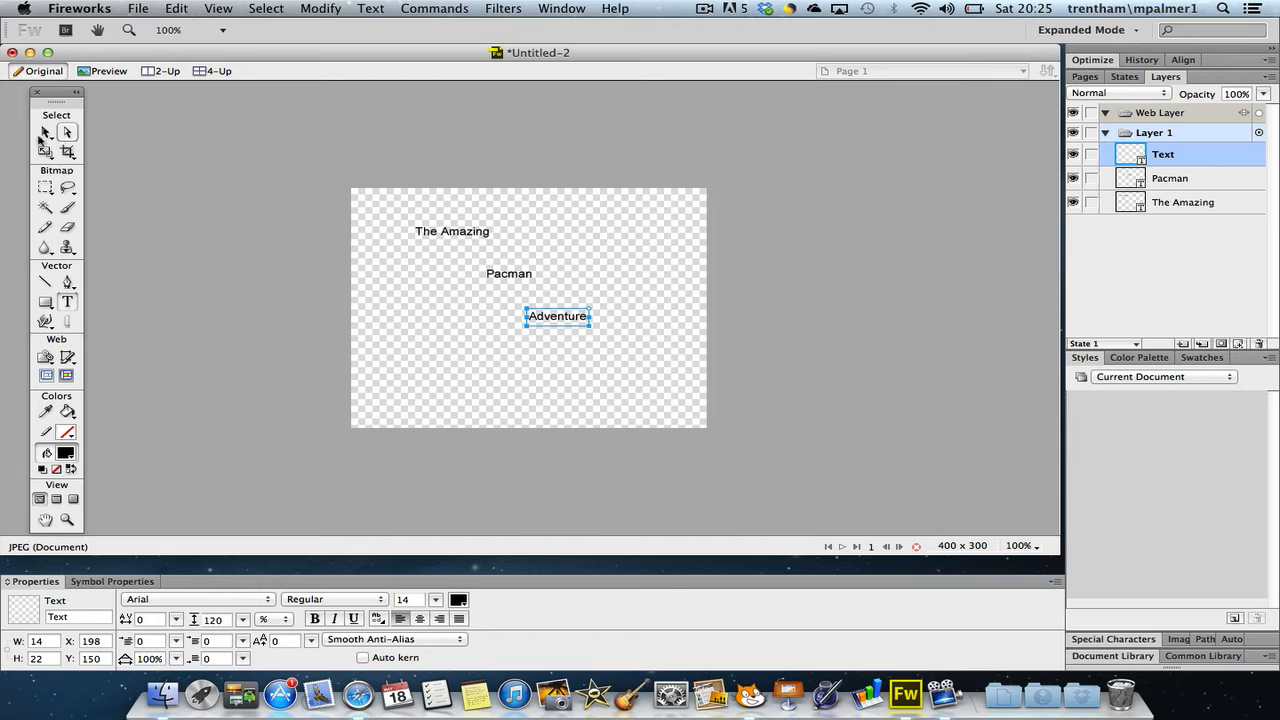
Set the "The Amazing" text to American Typewriter at size 26
left_click(44, 133)
mouse_move(459, 238)
left_mouse_down()
mouse_move(460, 255)
mouse_move(449, 240)
left_mouse_up()
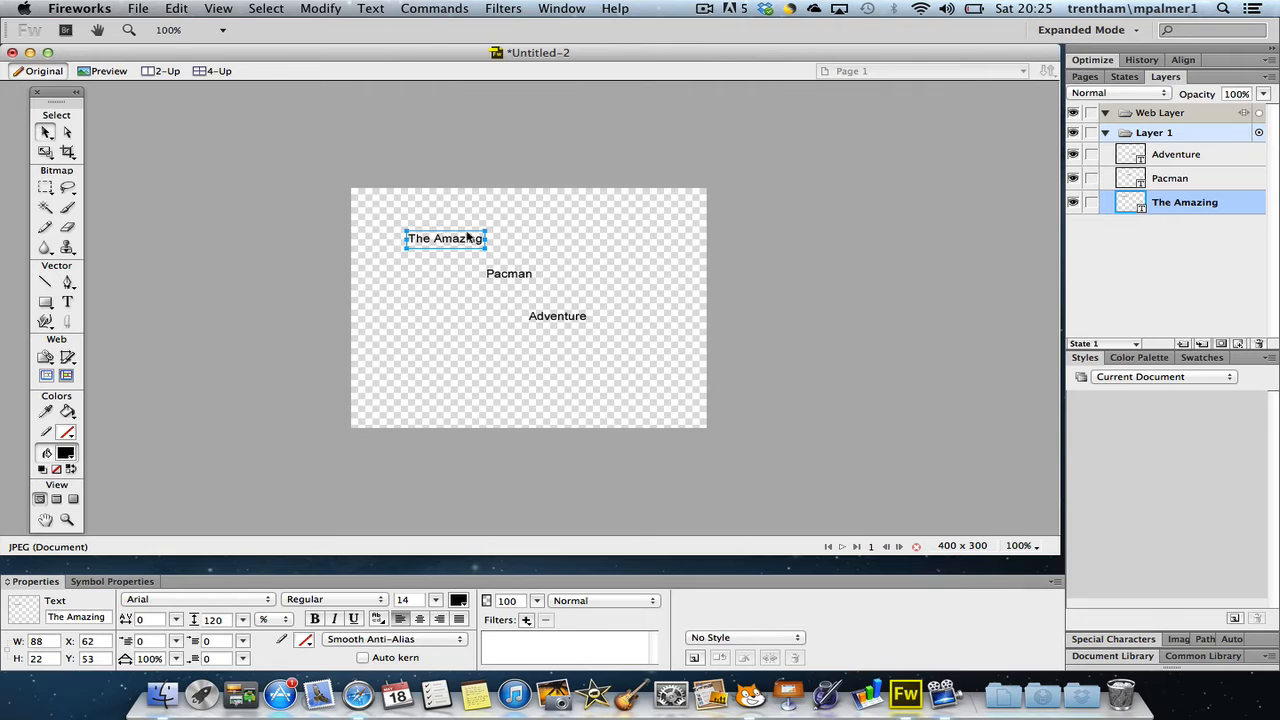
left_click(252, 599)
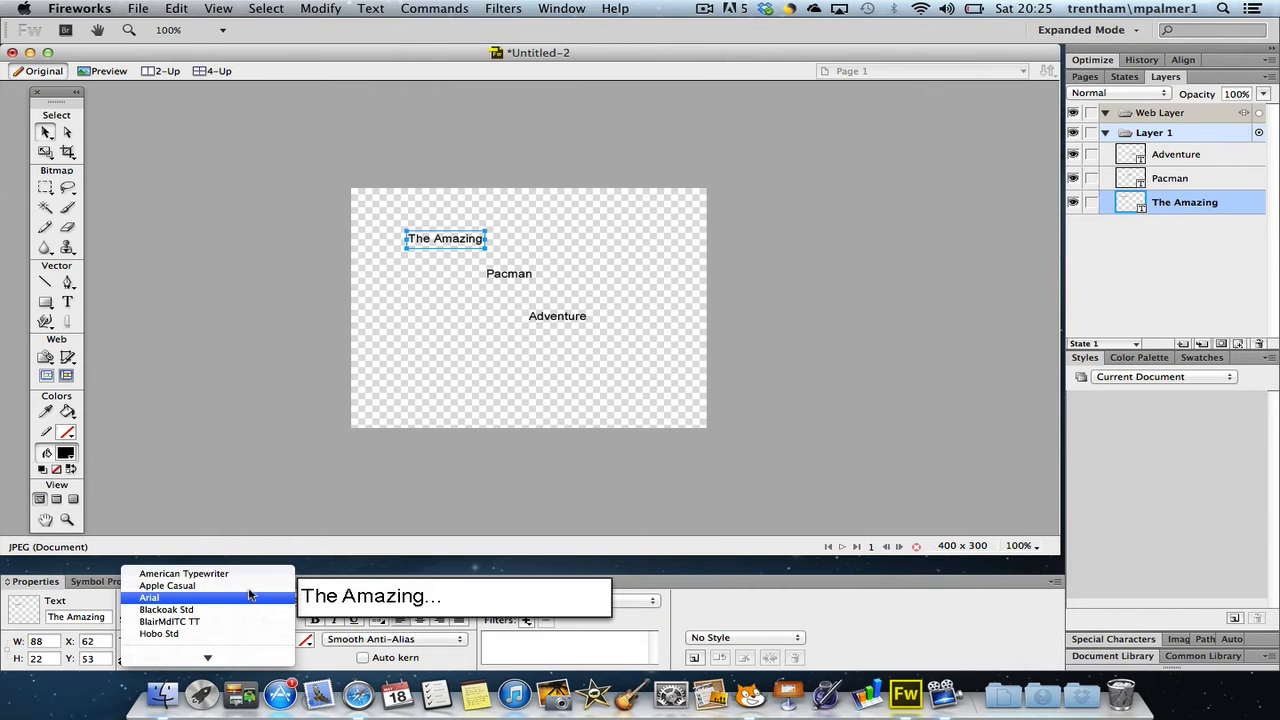
left_click(251, 574)
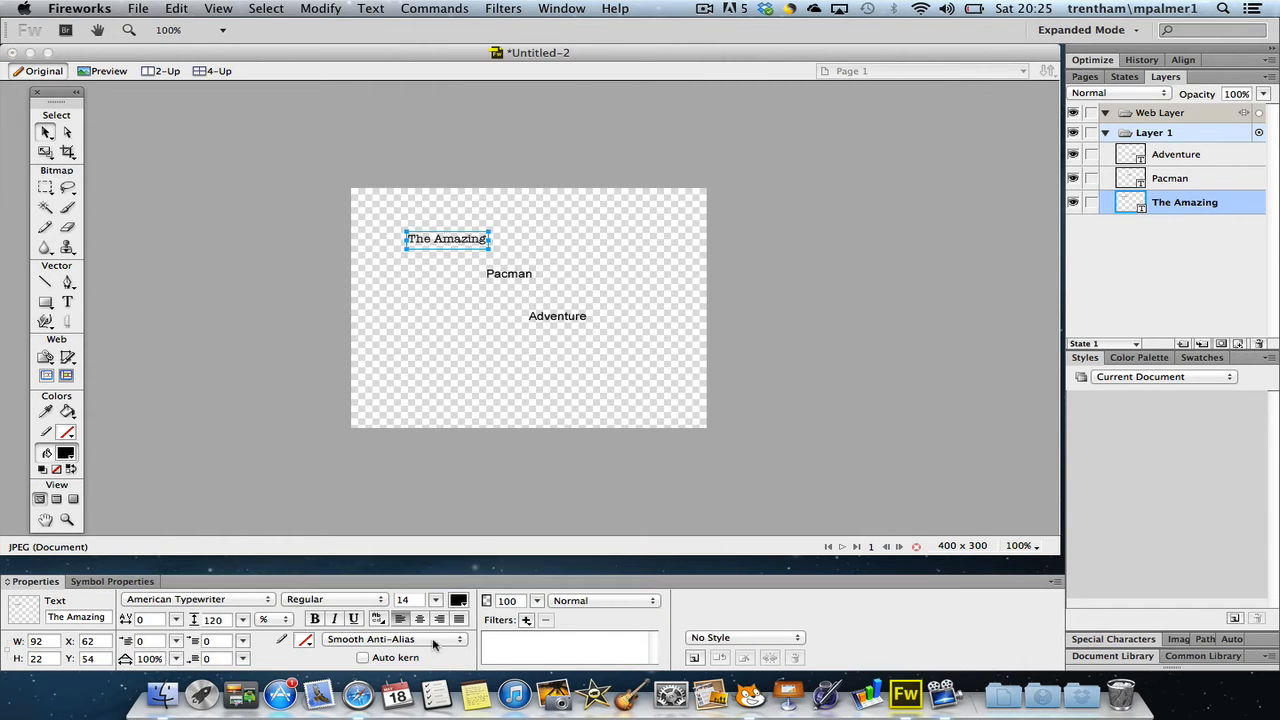
left_click_drag(435, 600, 436, 590)
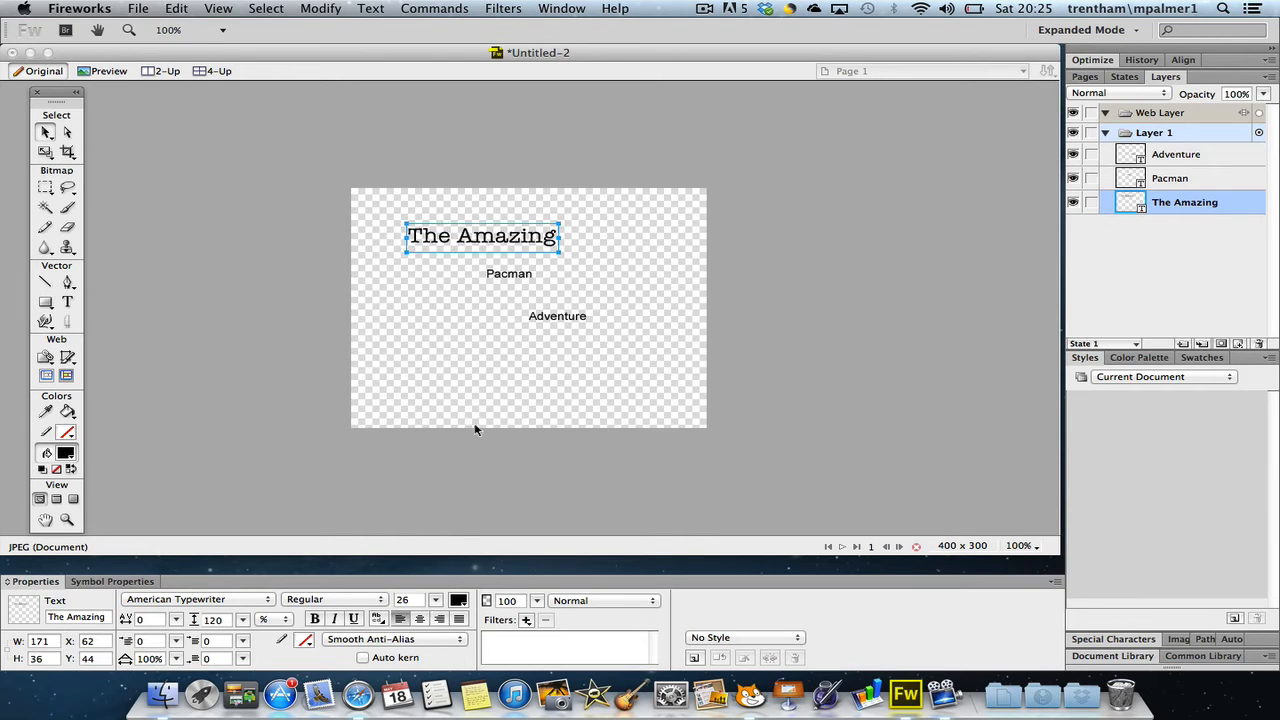
Give the "The Amazing" text a white fill and a black outline
left_click(457, 601)
left_click(471, 496)
left_click(305, 643)
left_click(318, 509)
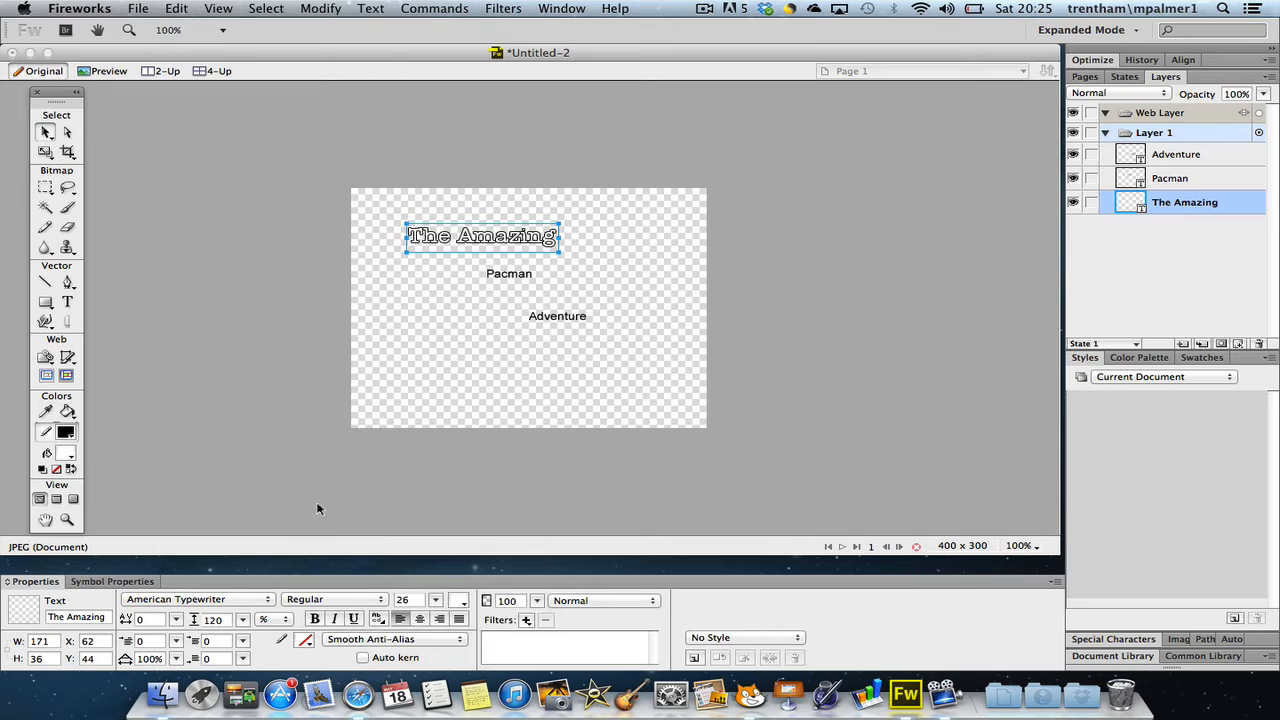
Set the "Adventure" text to American Typewriter at size 26
left_click(558, 324)
left_click(268, 601)
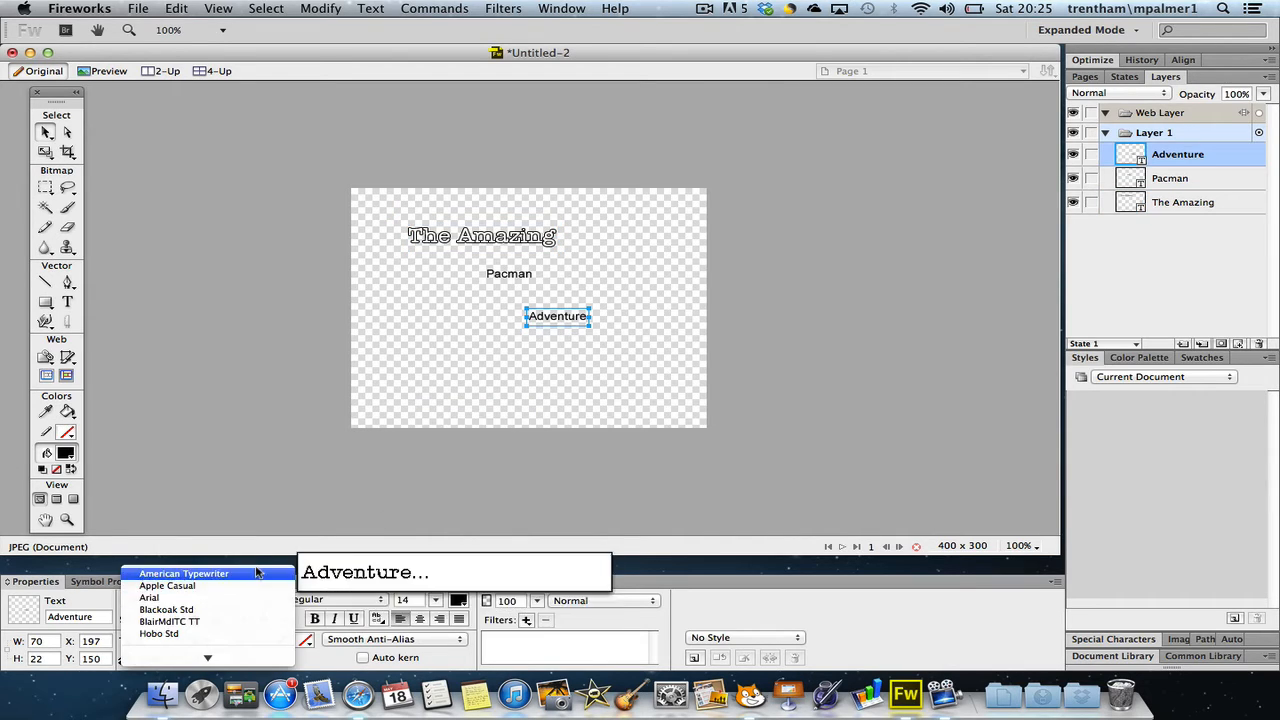
left_click(260, 576)
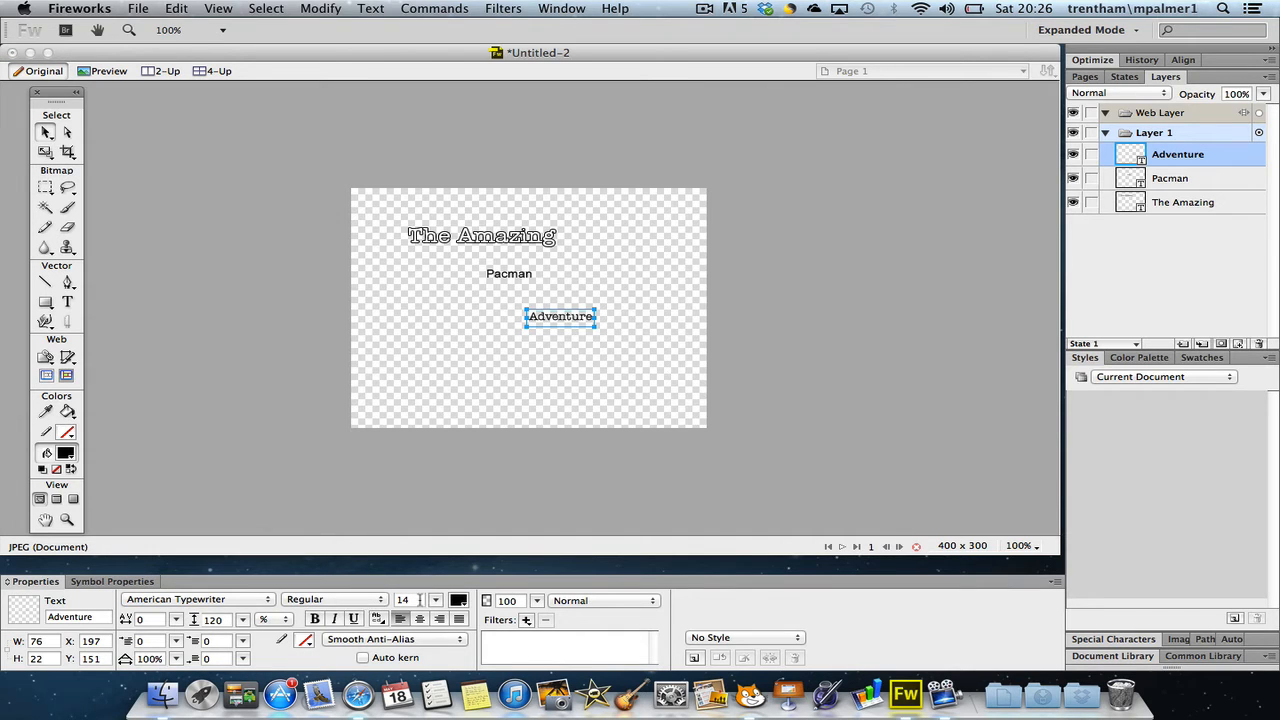
left_click_drag(436, 600, 436, 592)
Give the "Adventure" text a white fill and a black outline
left_click(458, 600)
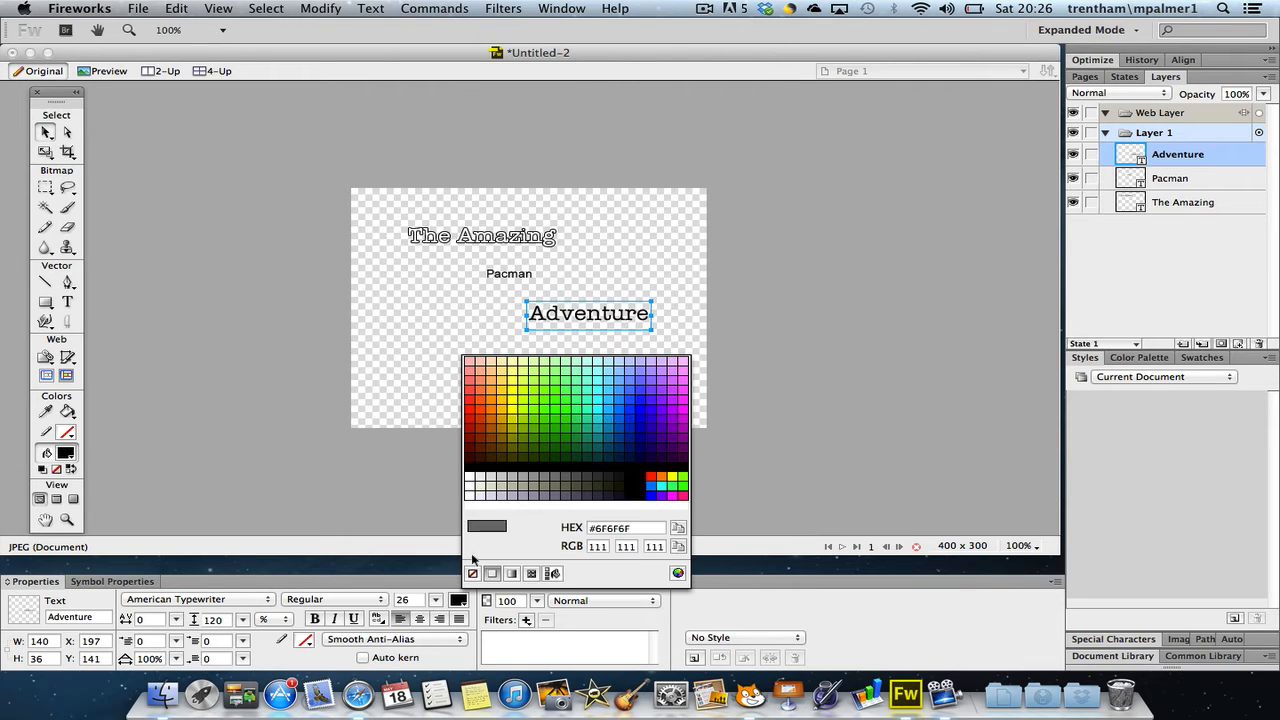
left_click(472, 477)
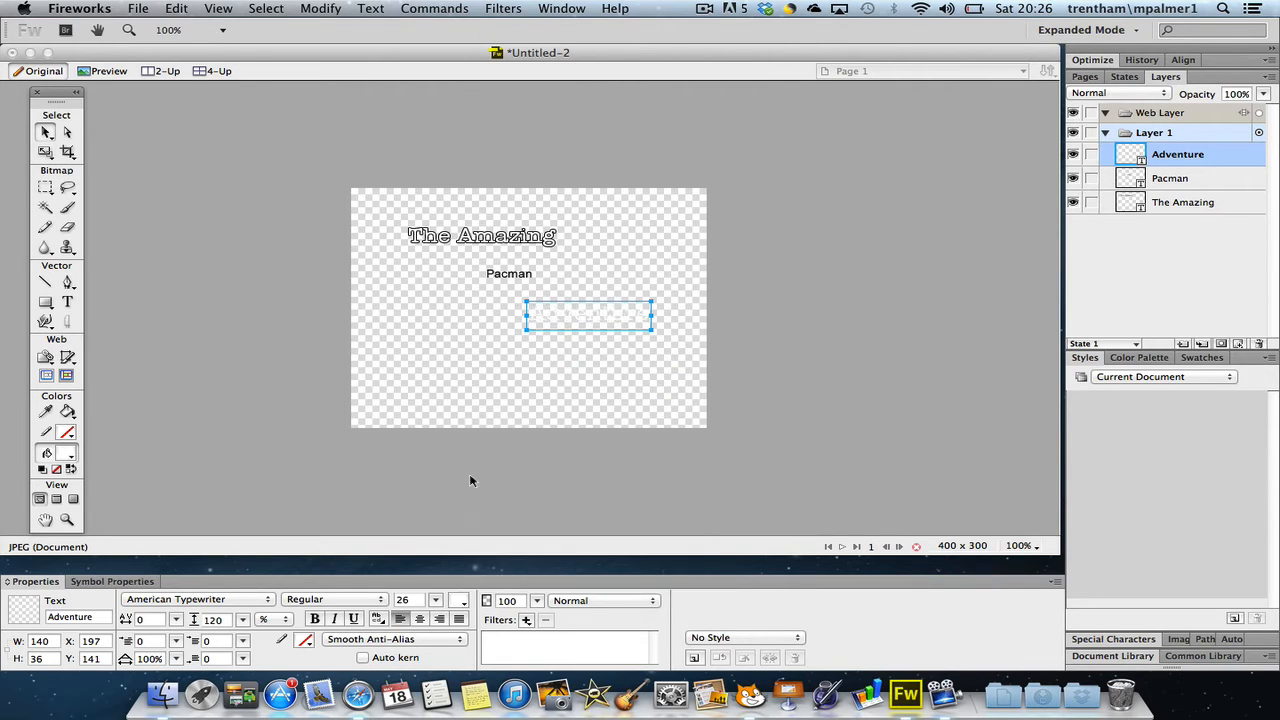
left_click(305, 640)
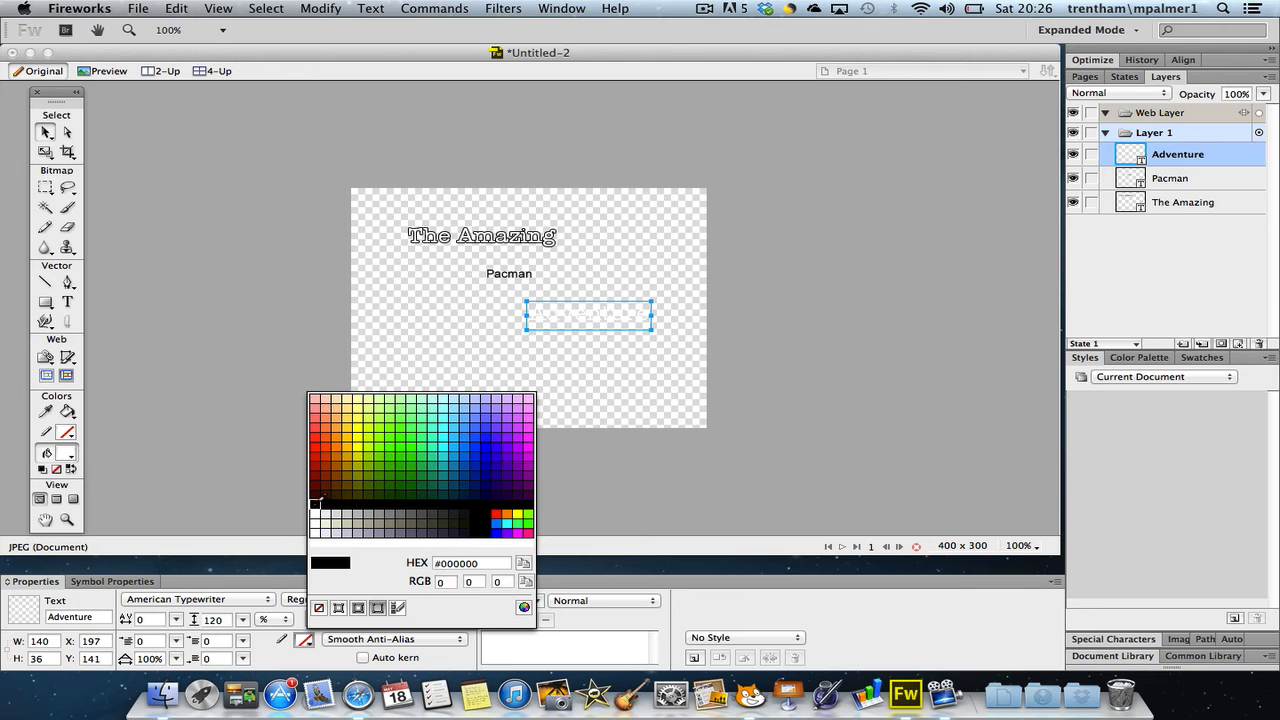
left_click(318, 506)
Move "Adventure" further down and "The Amazing" further left to make room for the middle word
left_click_drag(573, 328, 575, 372)
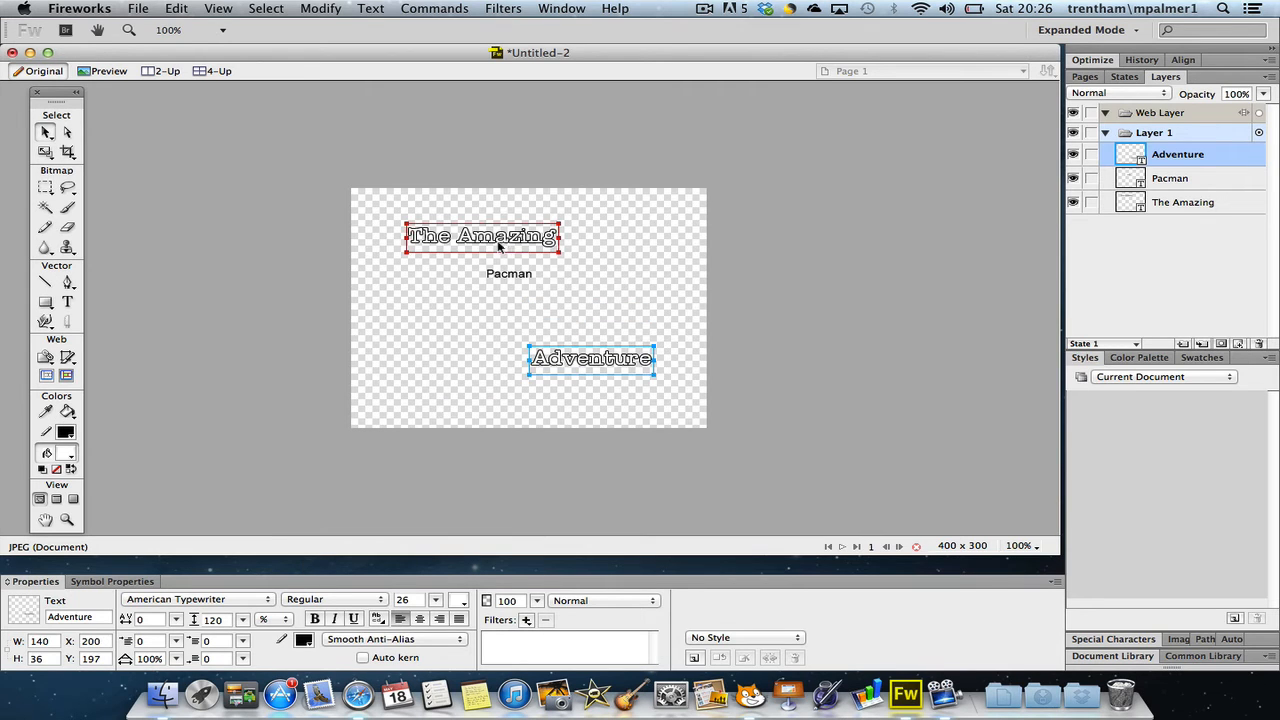
left_click_drag(505, 248, 481, 249)
Set the "Pacman" text to Hobo Std at size 75 and place it centrally between "The Amazing" and "Adventure"
left_click(506, 280)
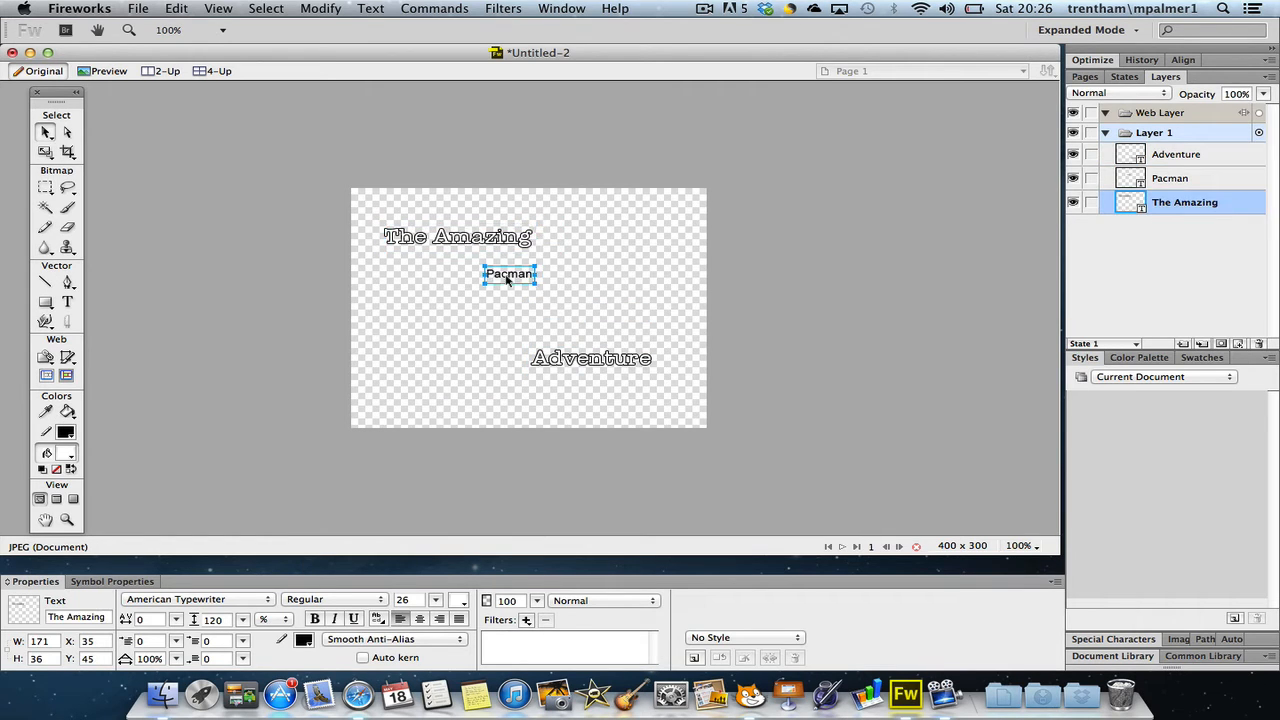
left_click(254, 600)
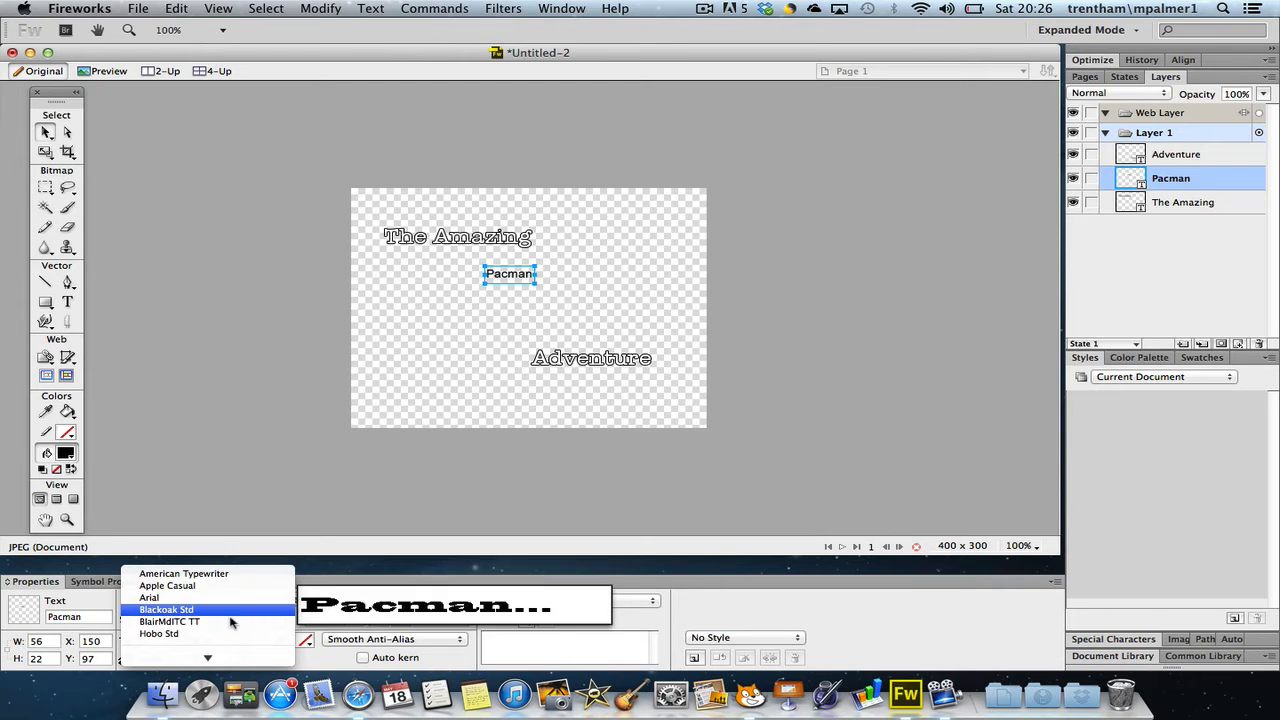
left_click(230, 633)
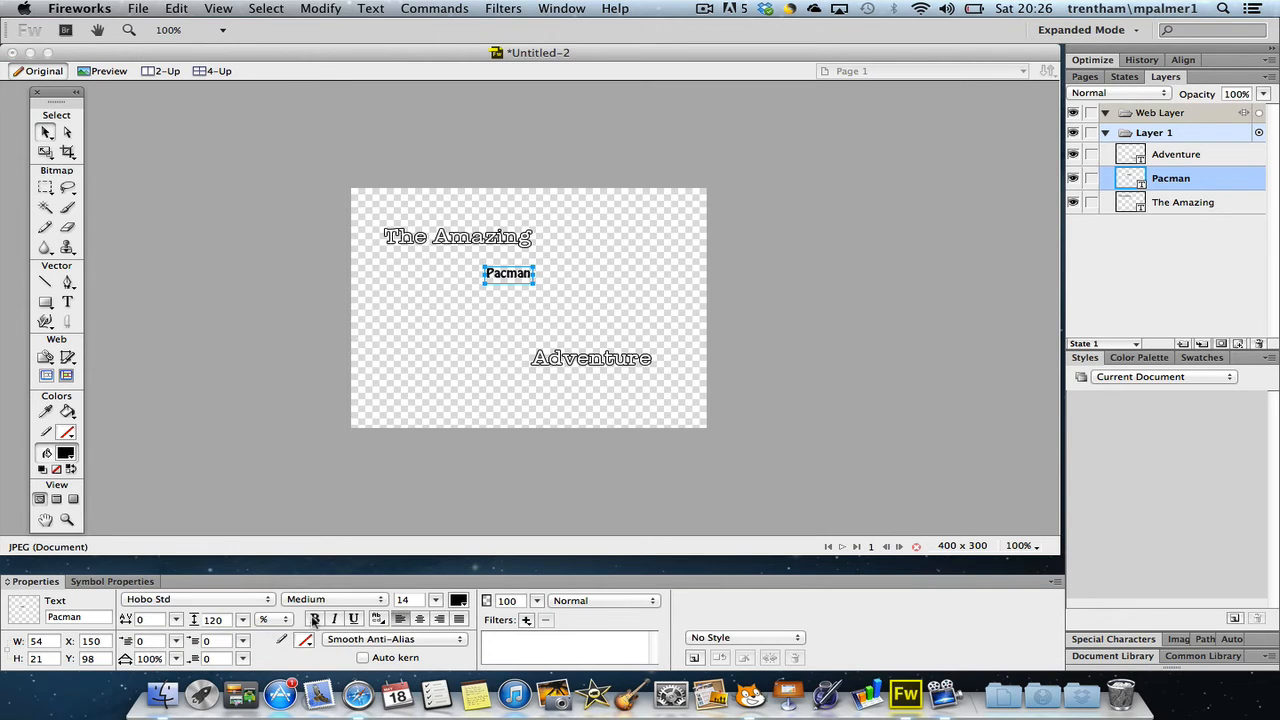
left_click(384, 600)
left_click(384, 601)
left_click_drag(440, 602, 437, 548)
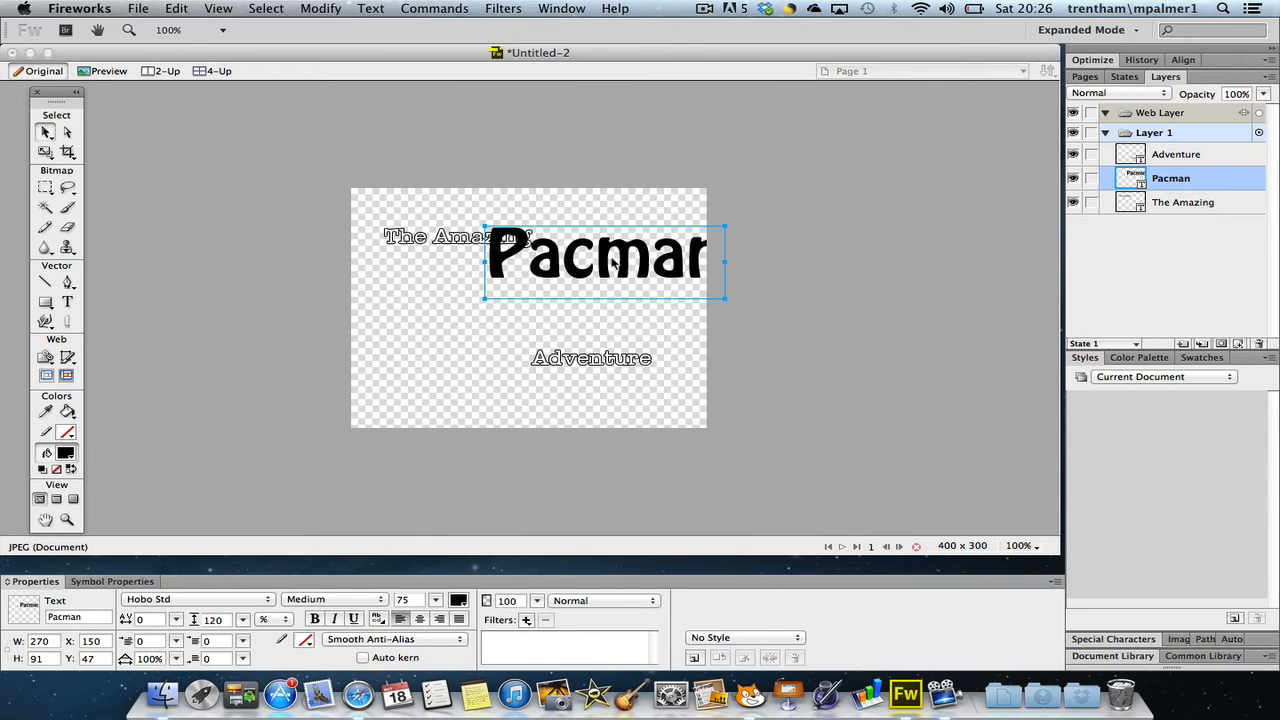
left_click_drag(616, 264, 535, 298)
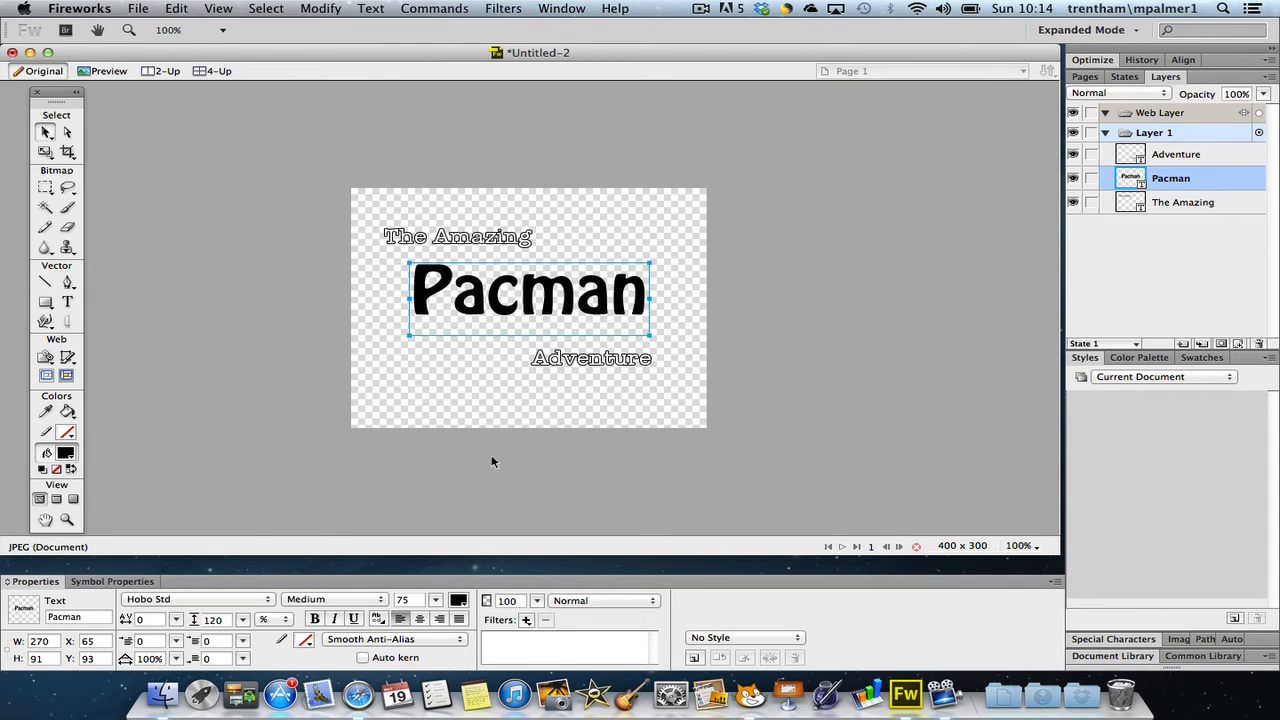
Give the "Pacman" text a black outline and a bright yellow fill
left_click(307, 641)
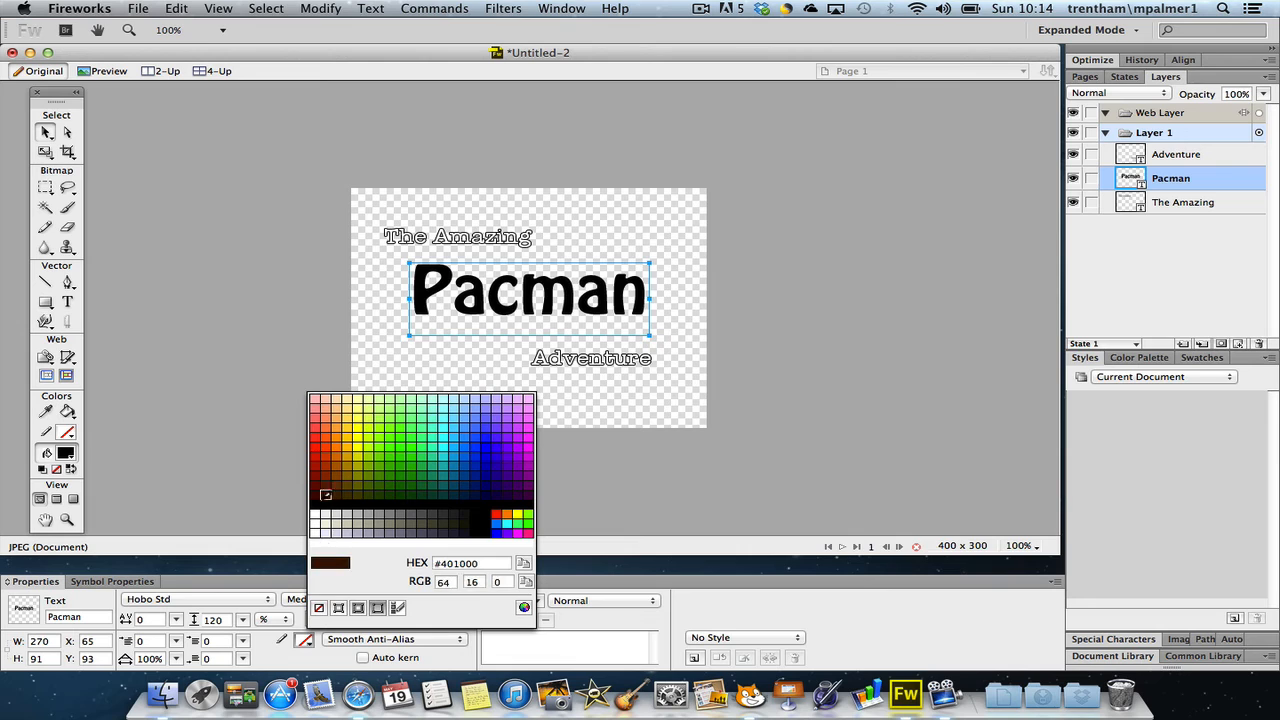
left_click(324, 502)
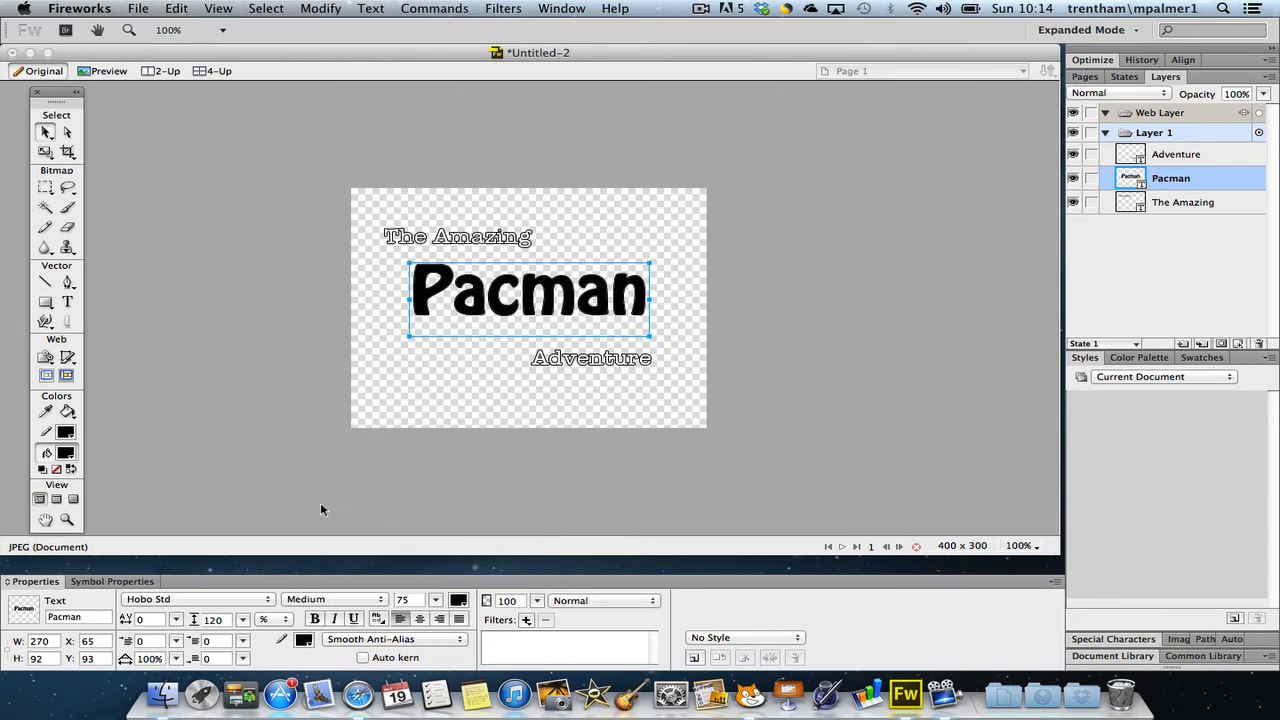
left_click(458, 600)
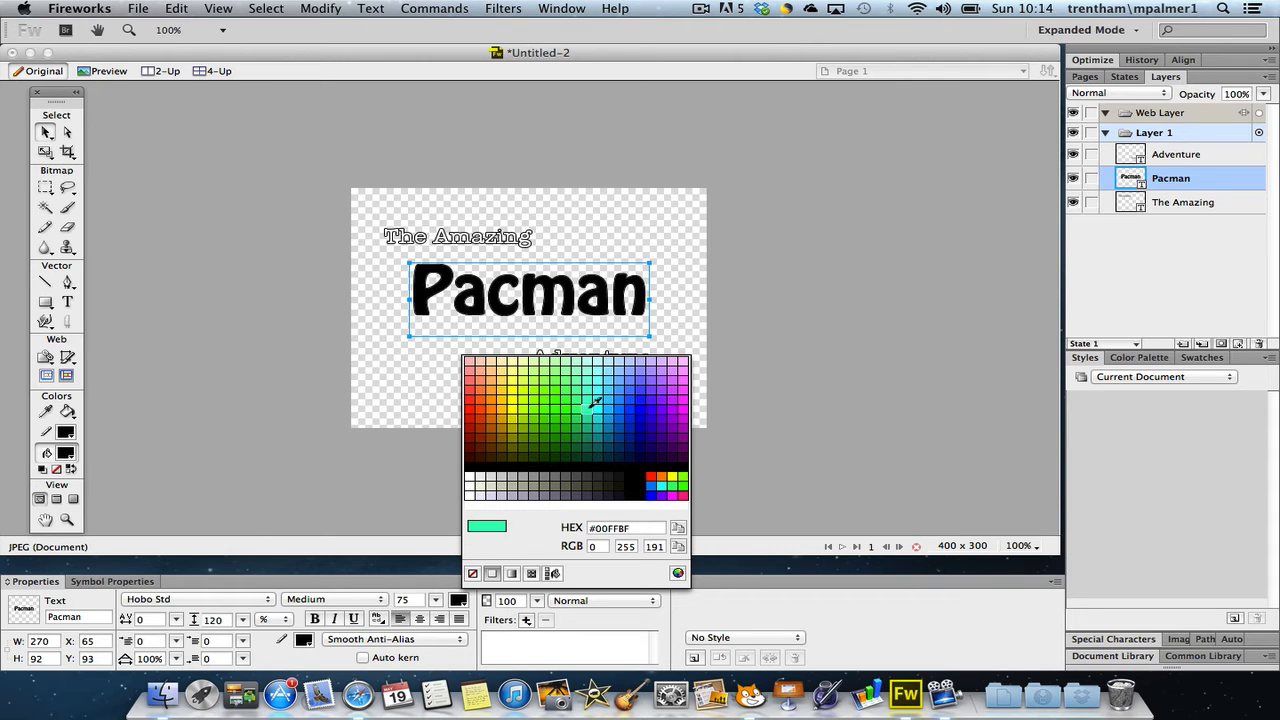
left_click(521, 372)
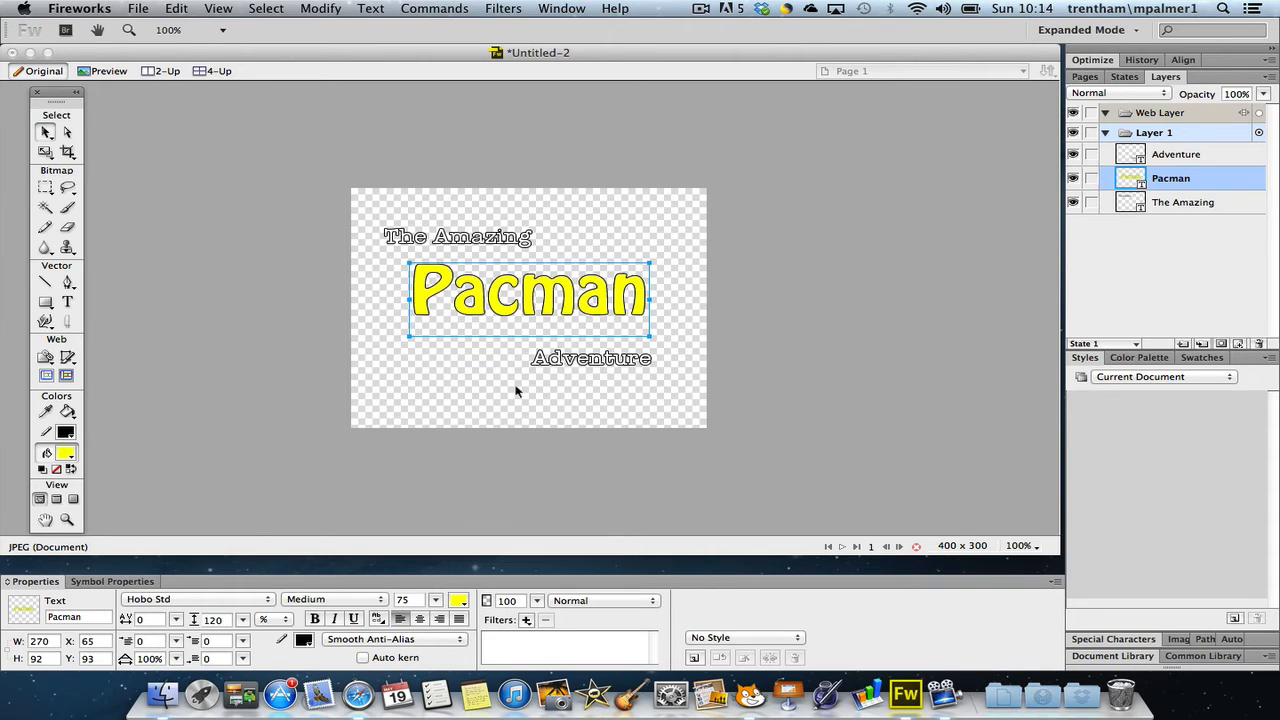
Change the "Pacman" text fill to a linear gradient running from red at the start to yellow at the end
left_click(462, 601)
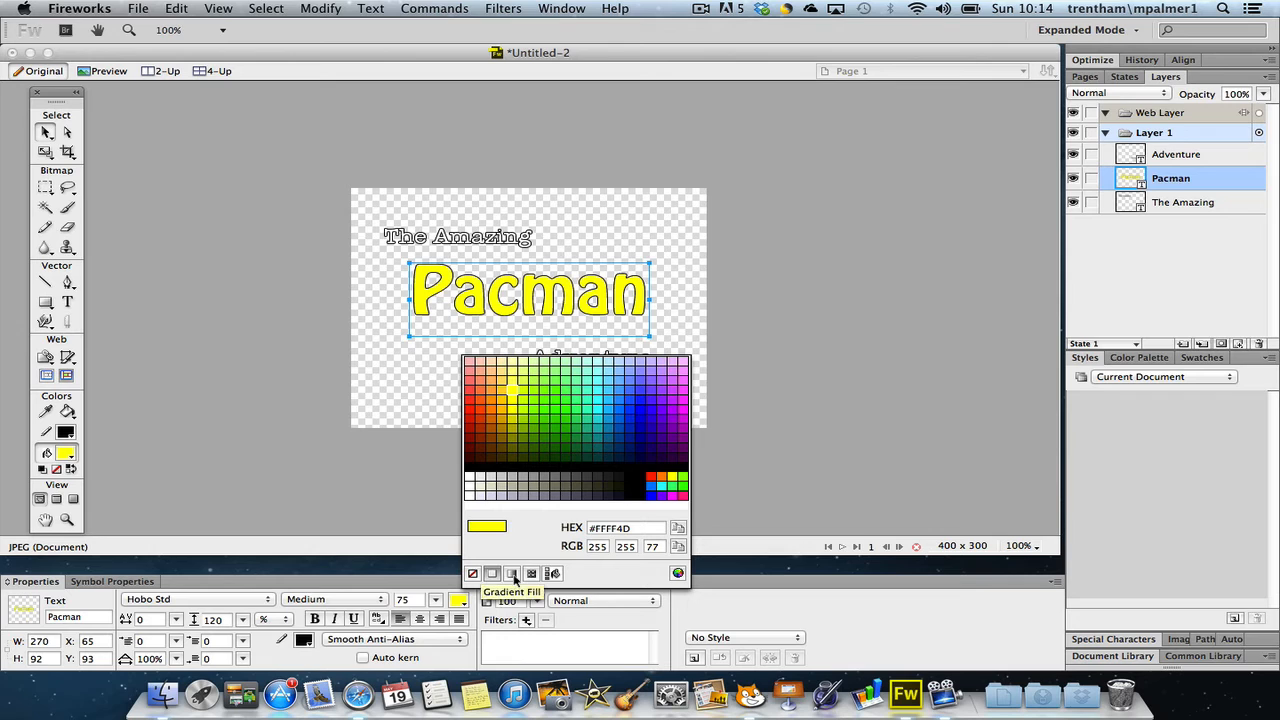
left_click(512, 574)
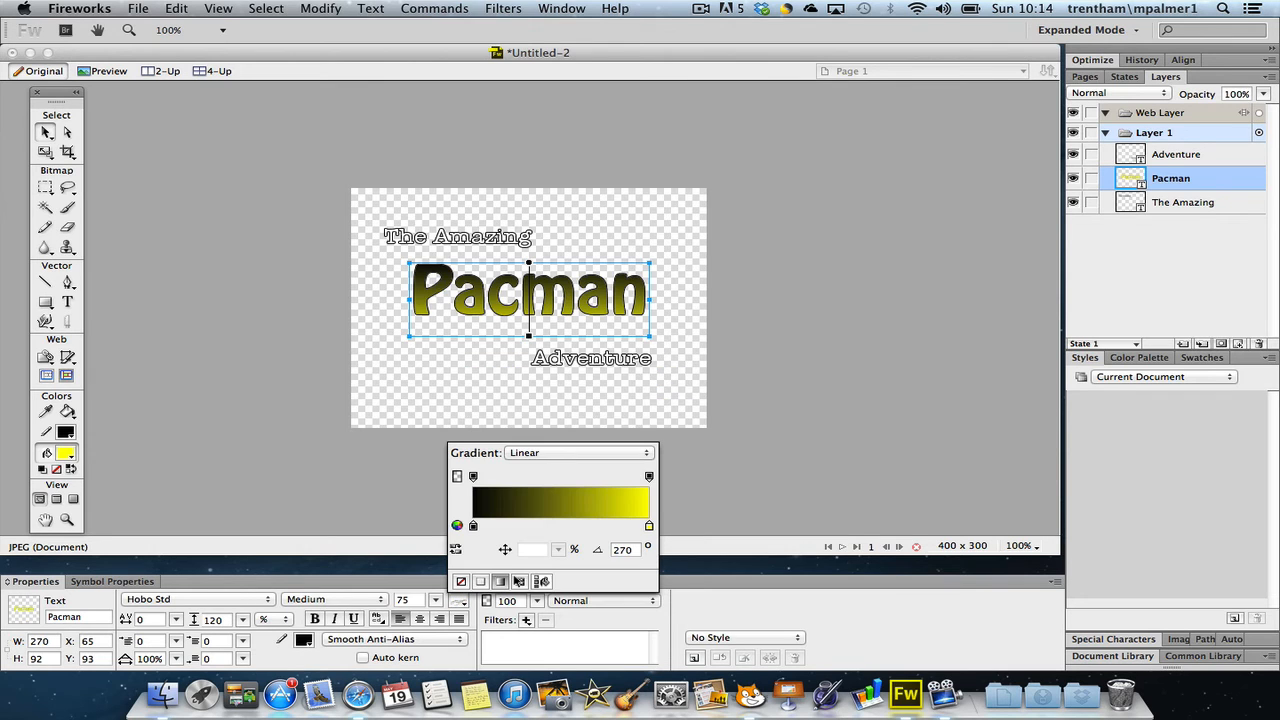
left_click(474, 526)
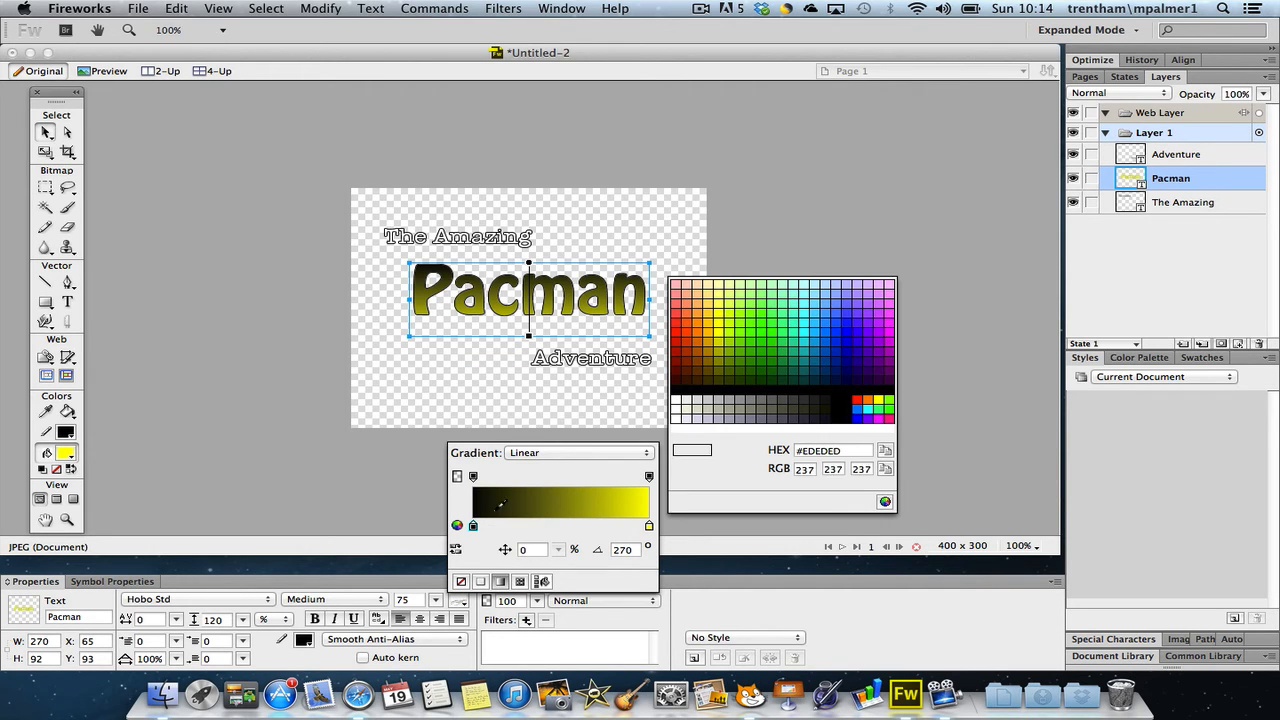
left_click(677, 331)
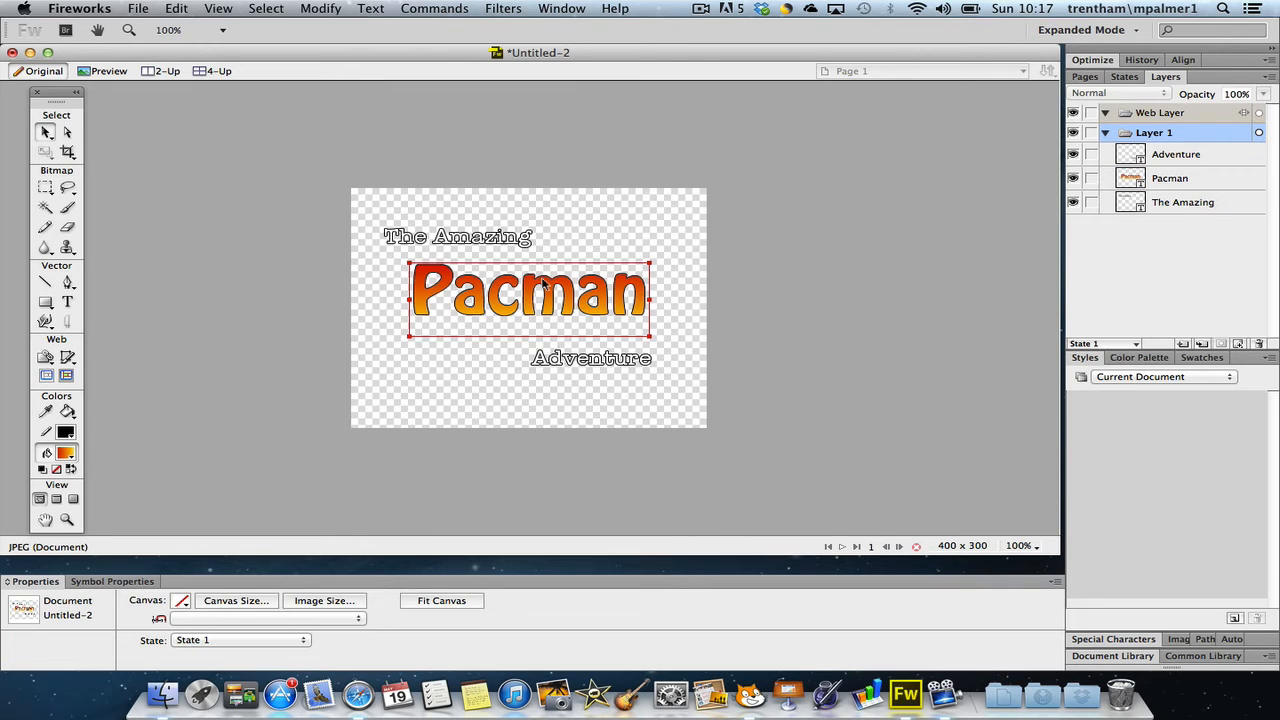
left_click(543, 283)
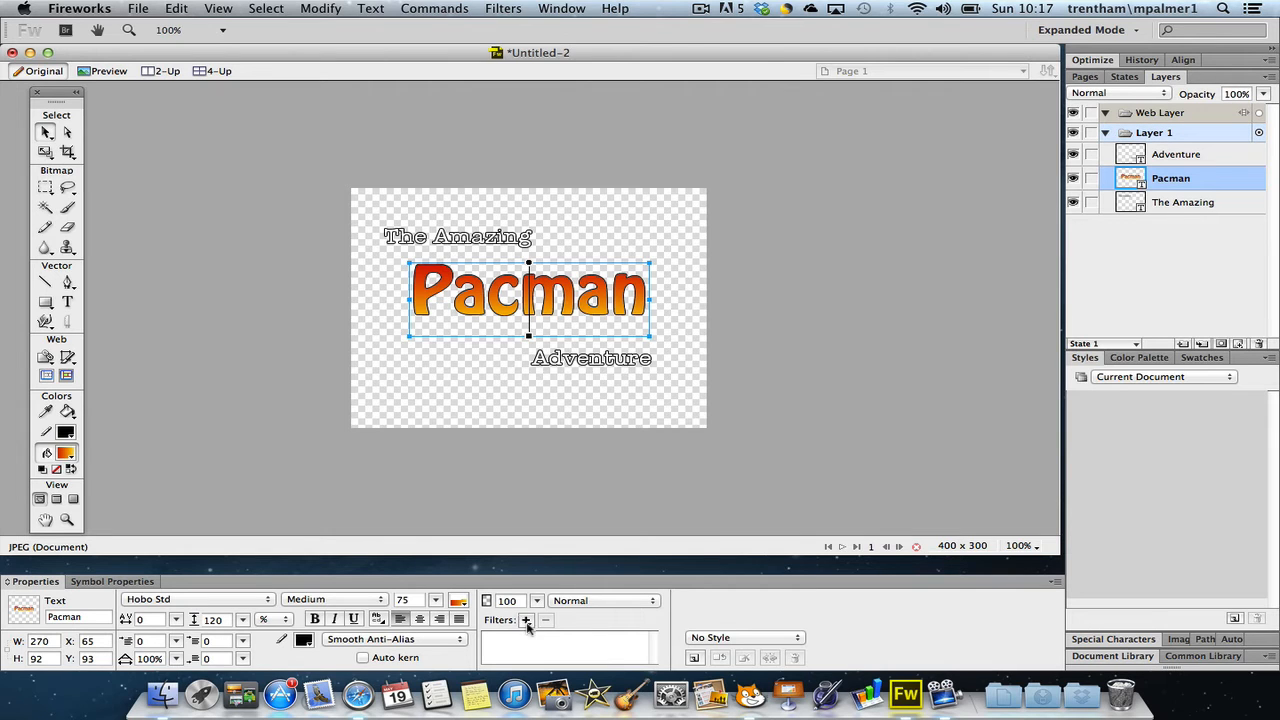
Add a drop shadow to the "Pacman" text, keeping the default shadow settings
left_click(526, 621)
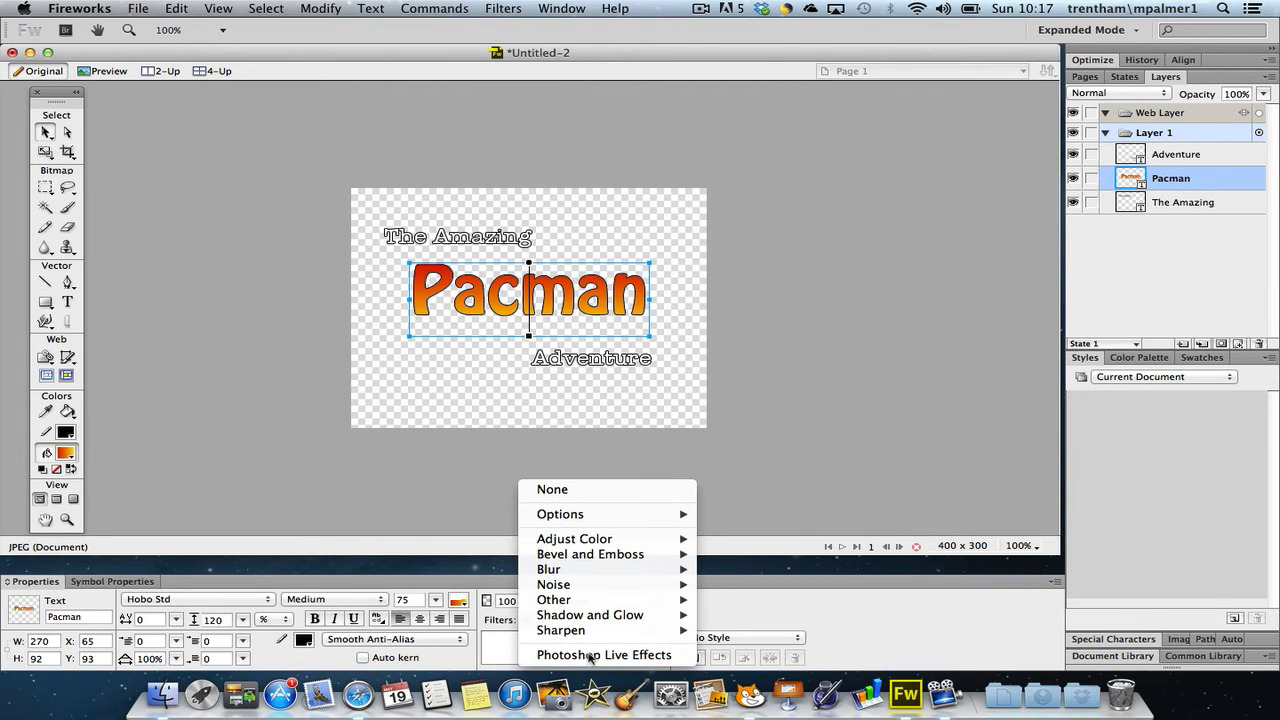
mouse_move(605, 618)
left_click(735, 595)
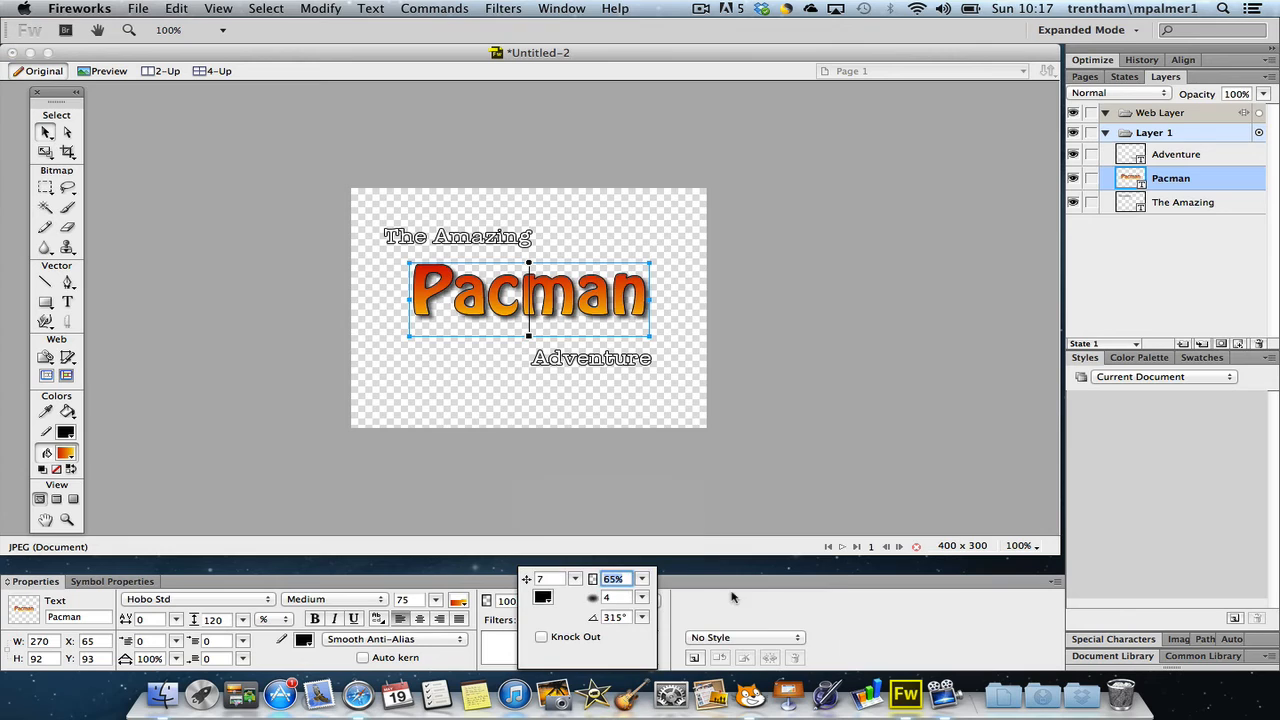
left_click(495, 637)
Add an inner bevel to the "Pacman" text with the edge shape set to Smooth
left_click(526, 621)
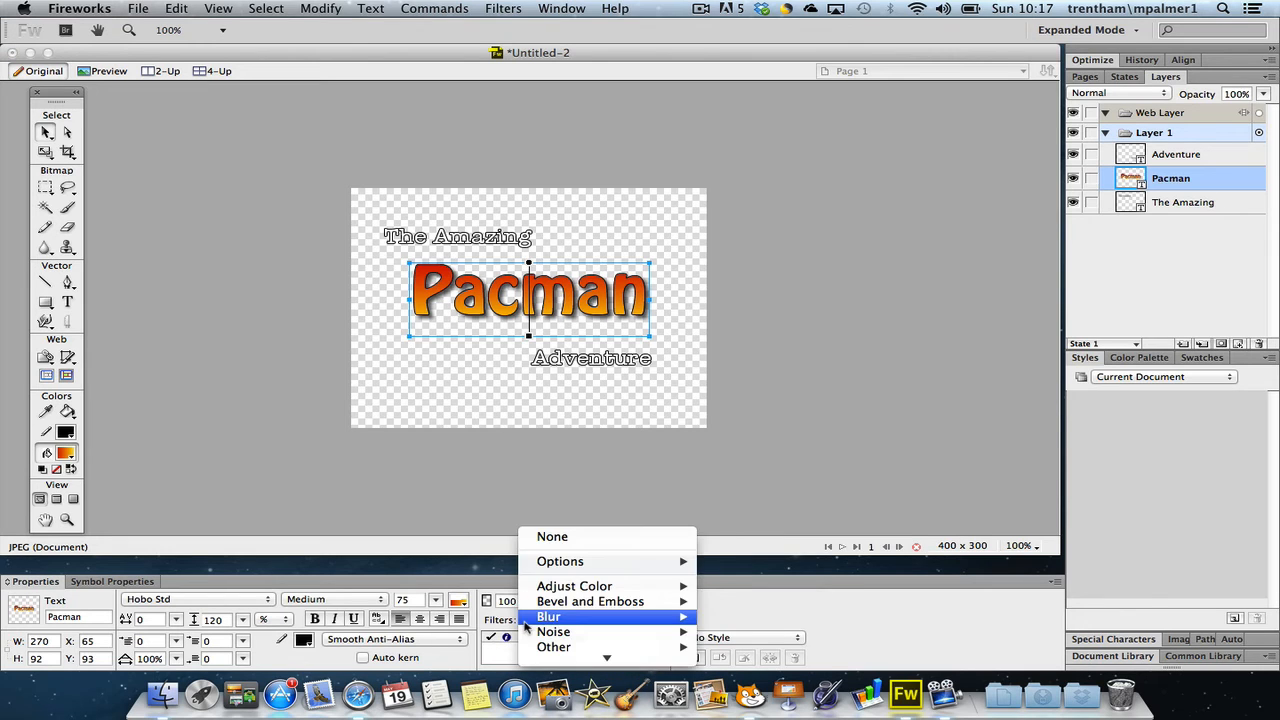
mouse_move(595, 602)
left_click(742, 602)
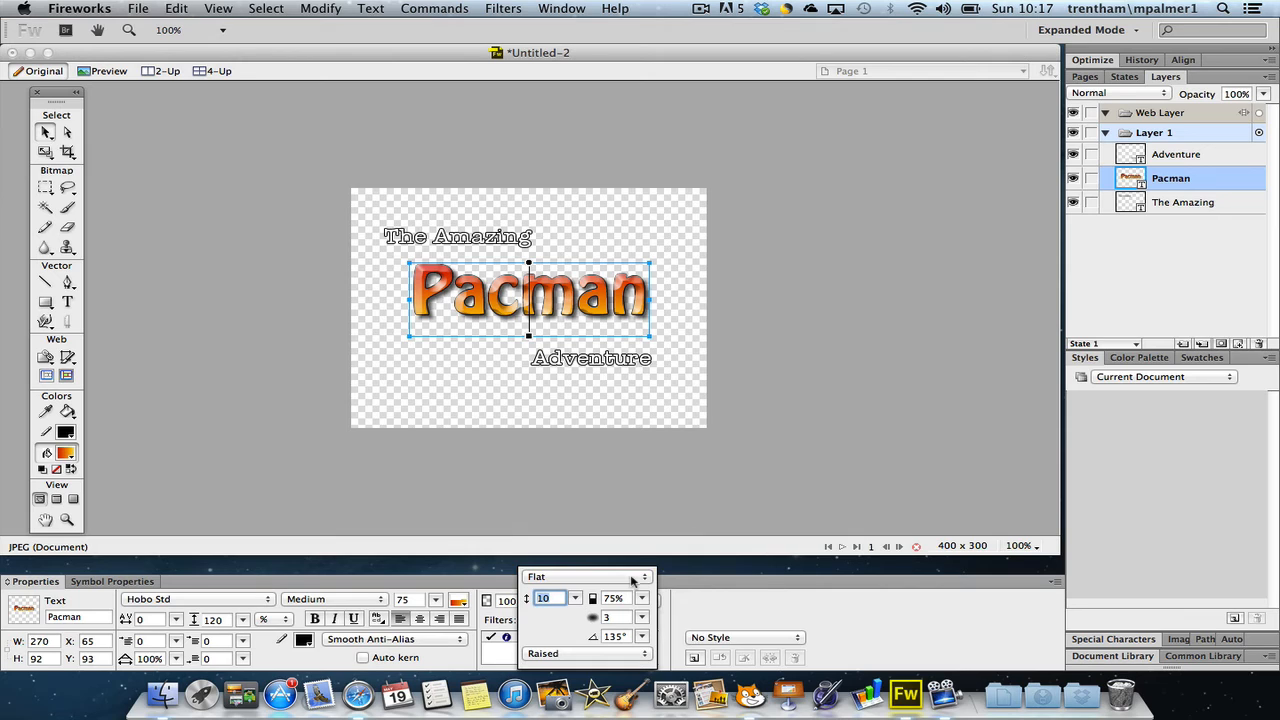
left_click(631, 580)
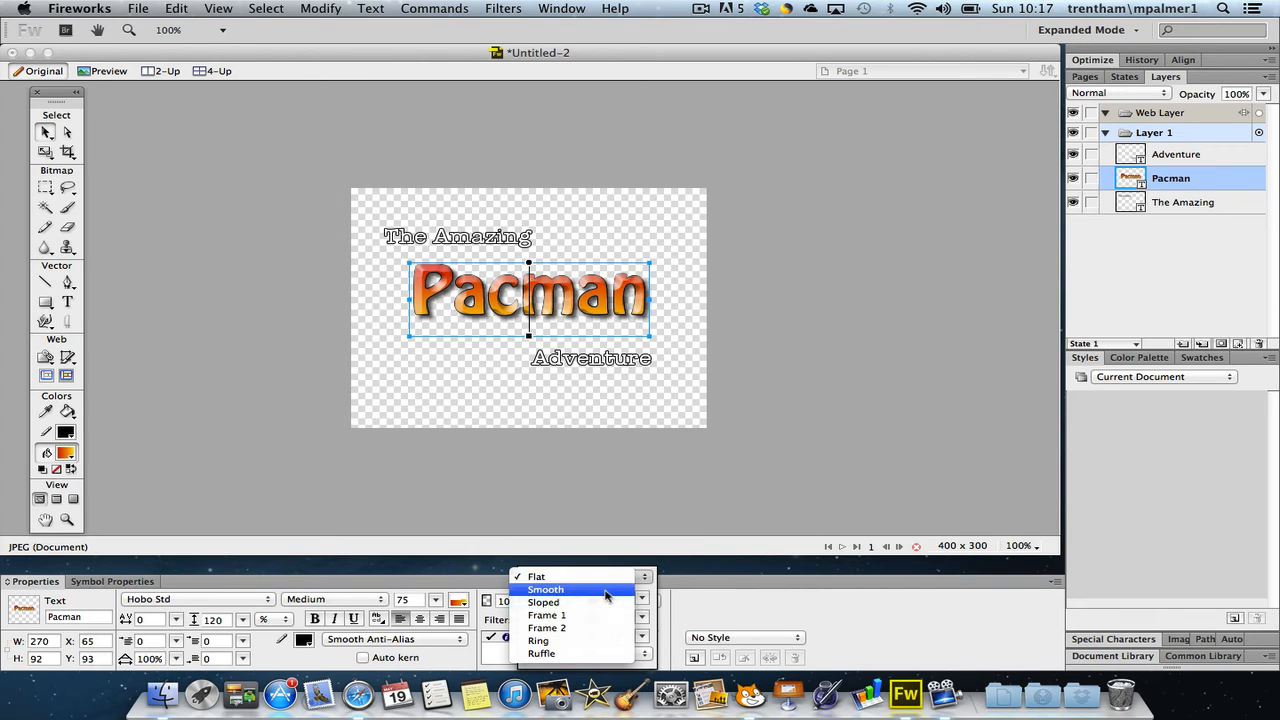
left_click(606, 595)
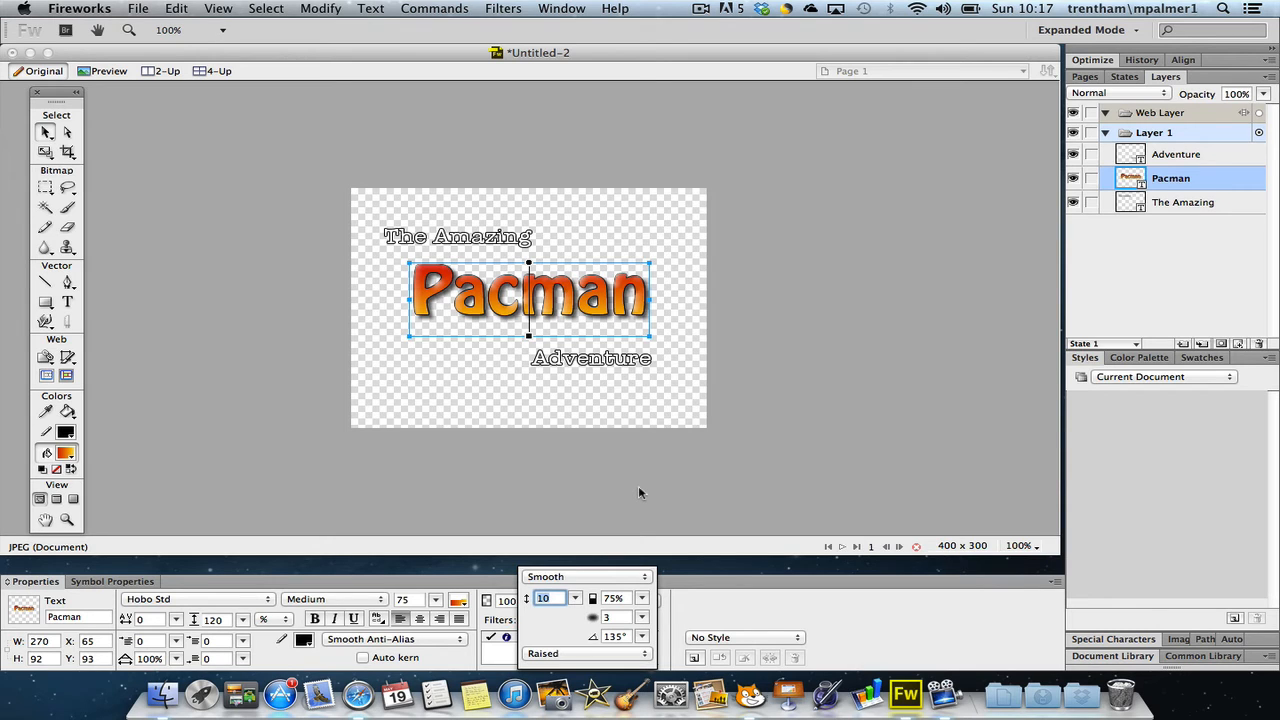
key("Return")
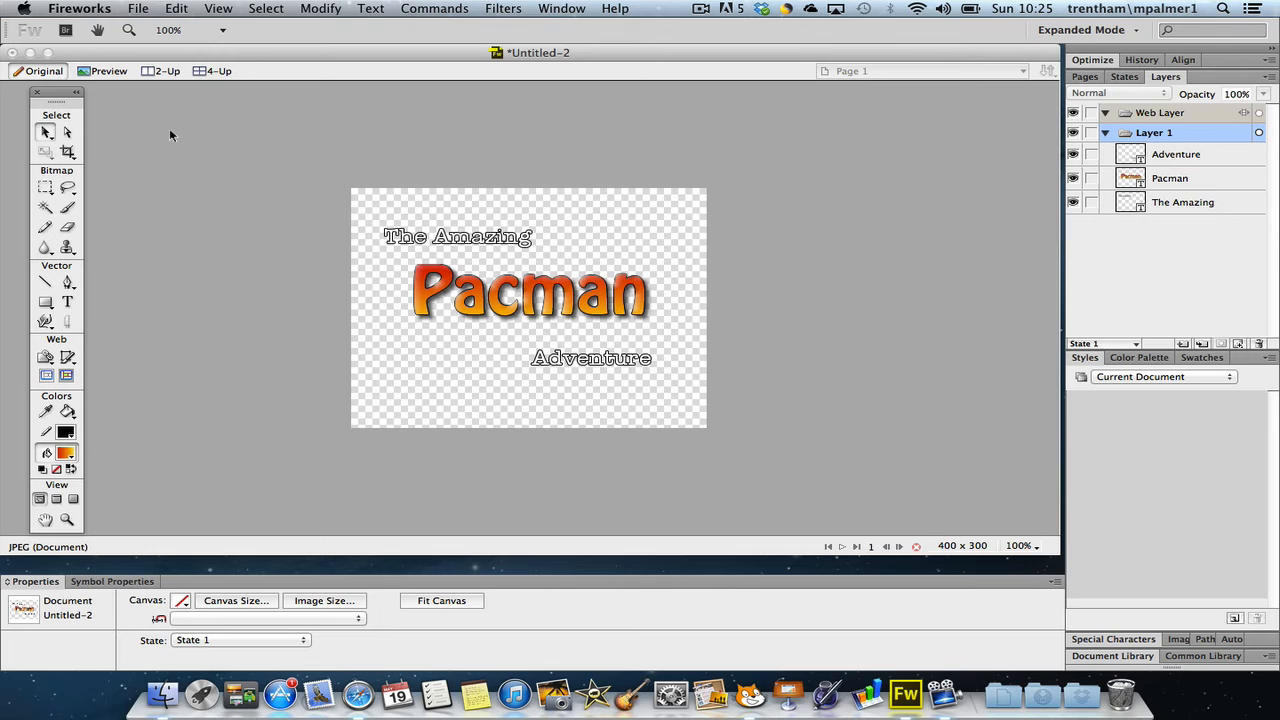
Draw a star about 273 × 260 px with the Star tool and centre it over the "Pacman" text
left_click(45, 301)
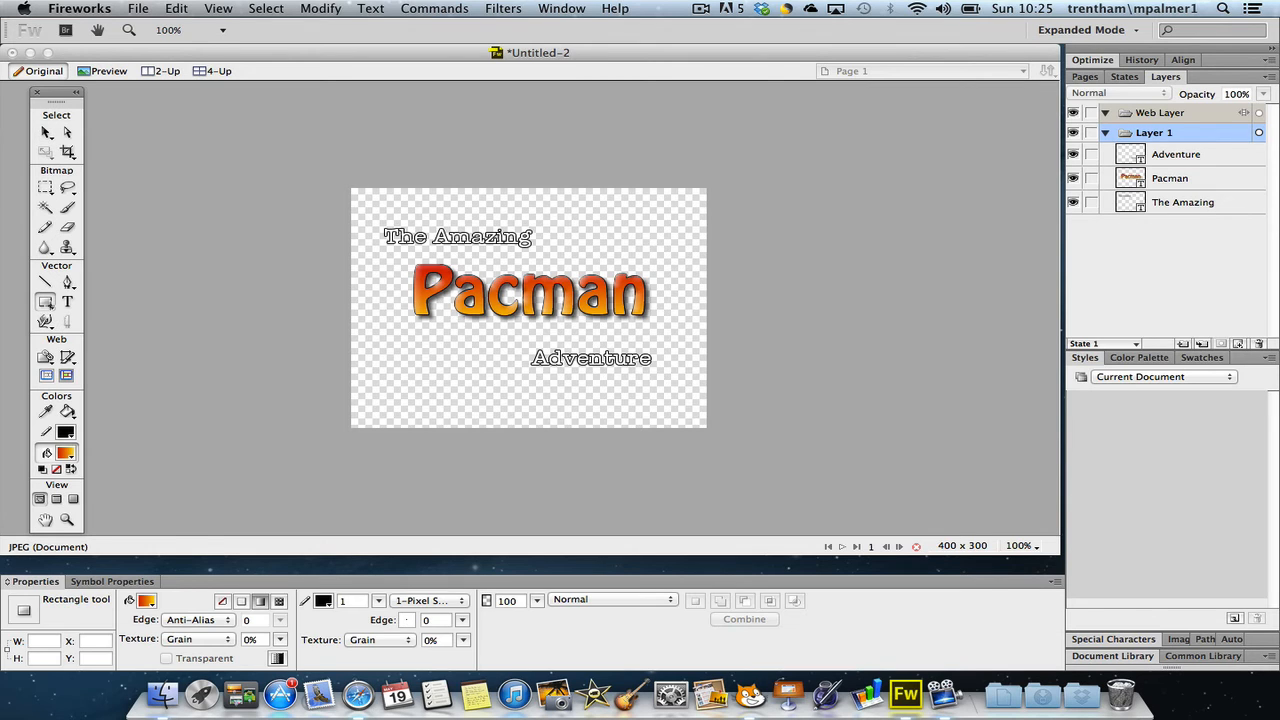
left_click(45, 301)
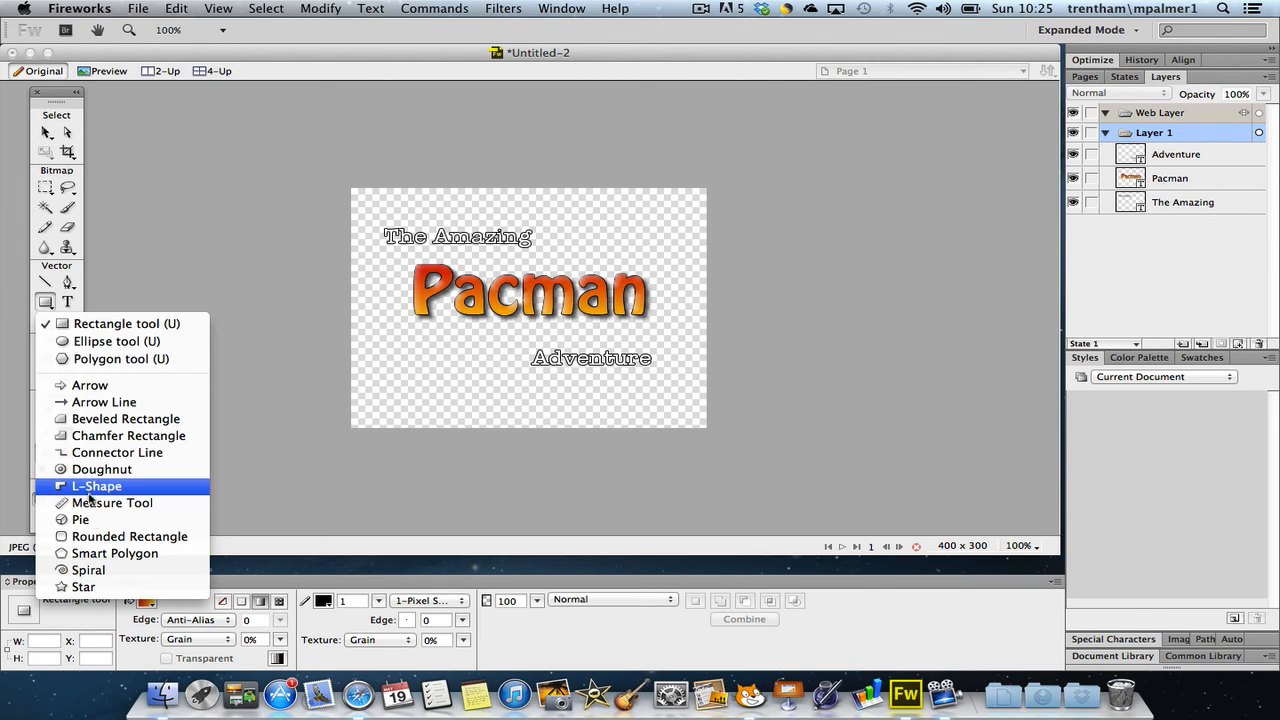
left_click(83, 587)
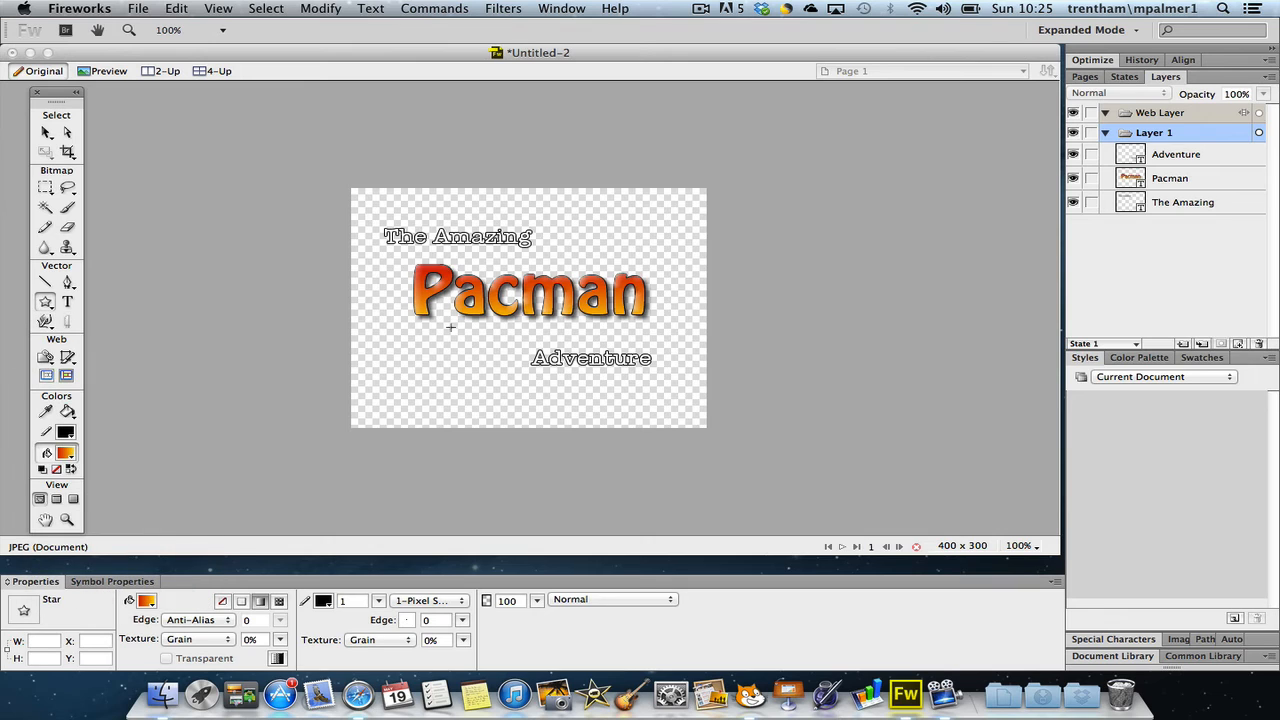
mouse_move(447, 191)
left_mouse_down()
mouse_move(610, 375)
mouse_move(689, 400)
left_mouse_up()
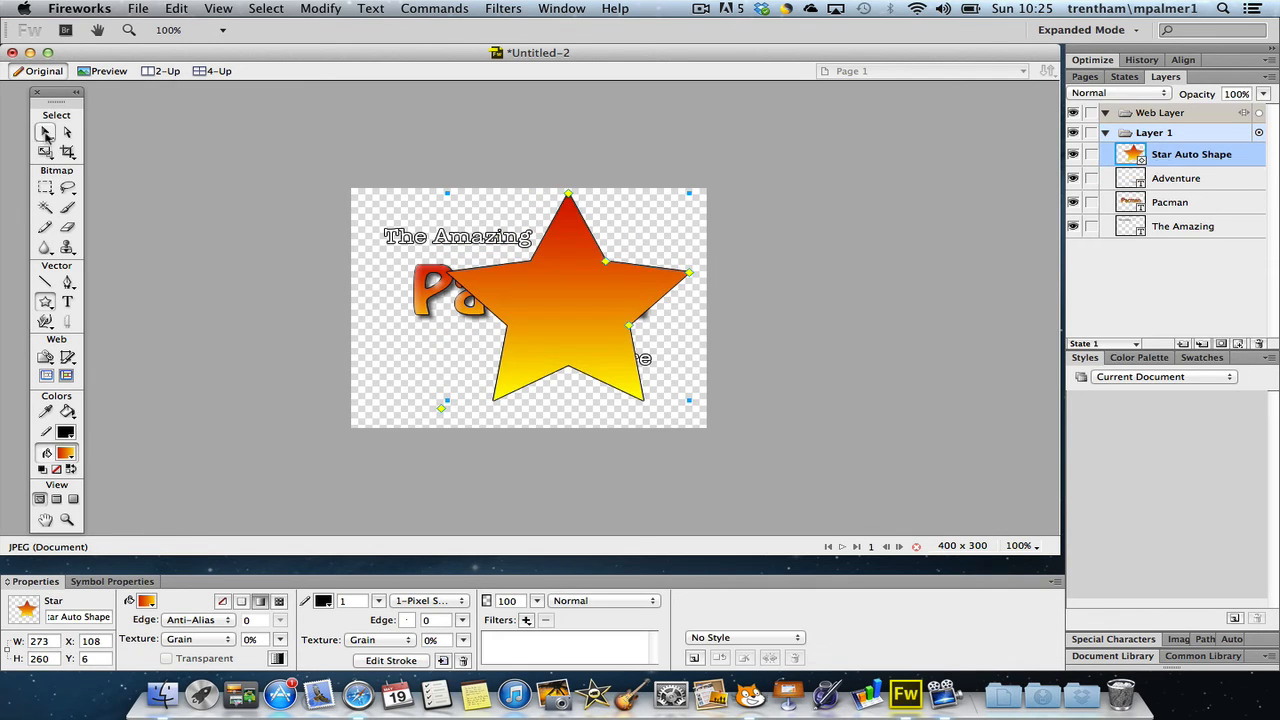
left_click(45, 133)
left_click_drag(536, 294, 508, 295)
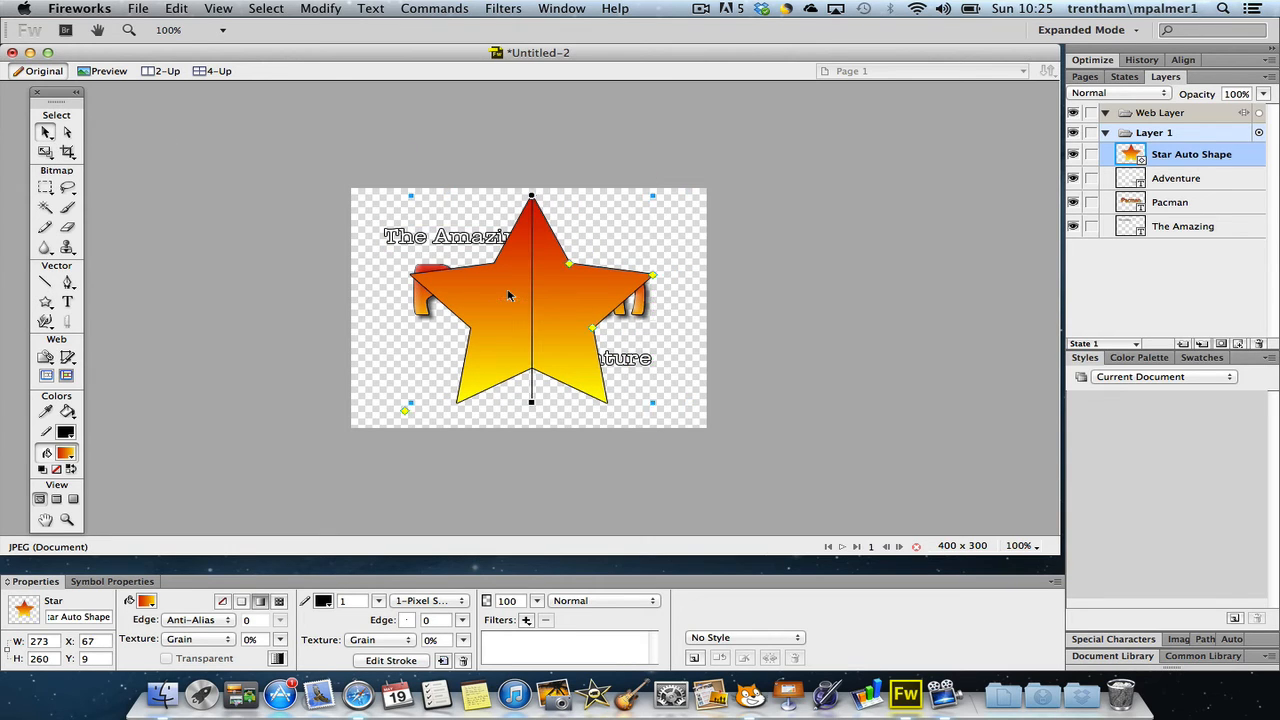
left_click(147, 601)
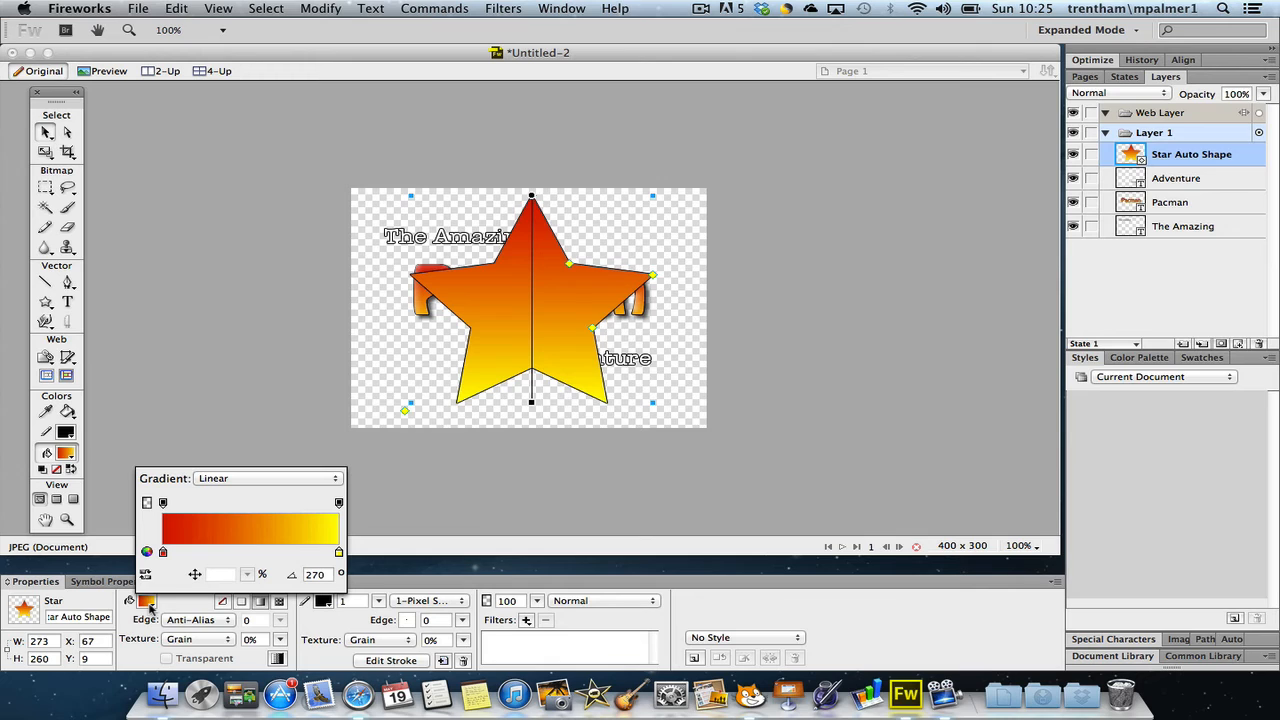
left_click(216, 480)
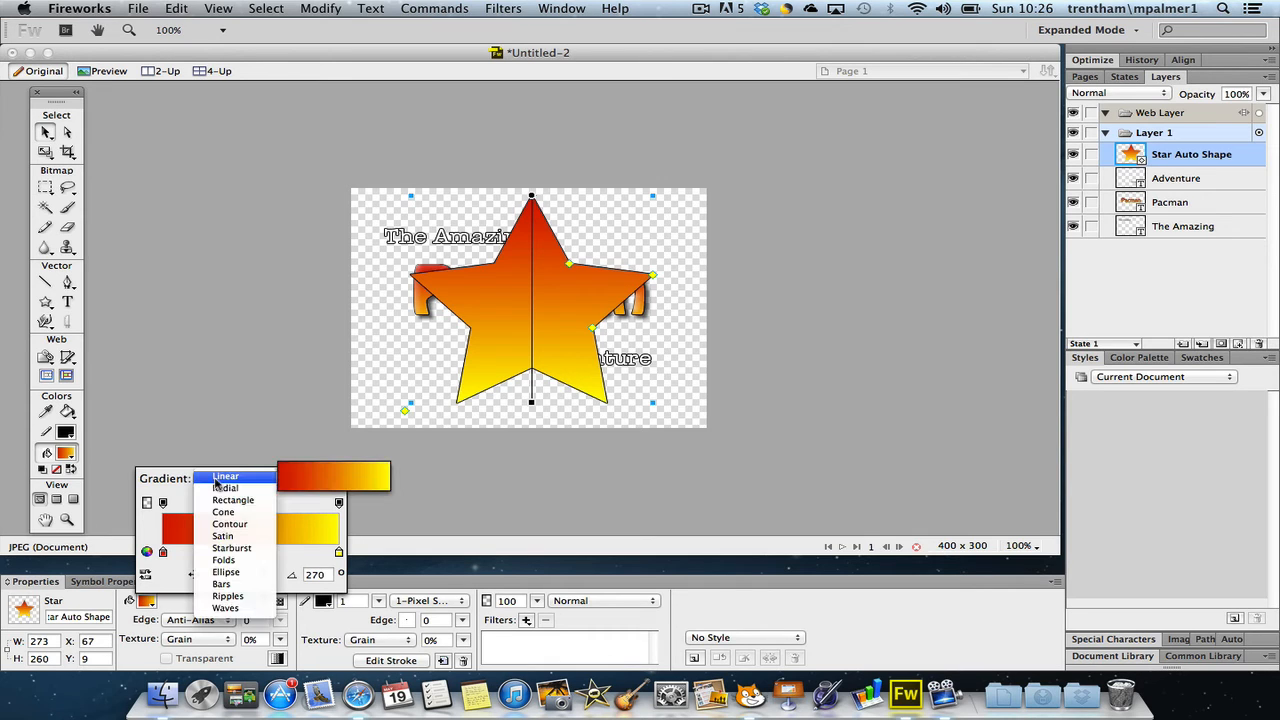
left_click(218, 478)
left_click(242, 610)
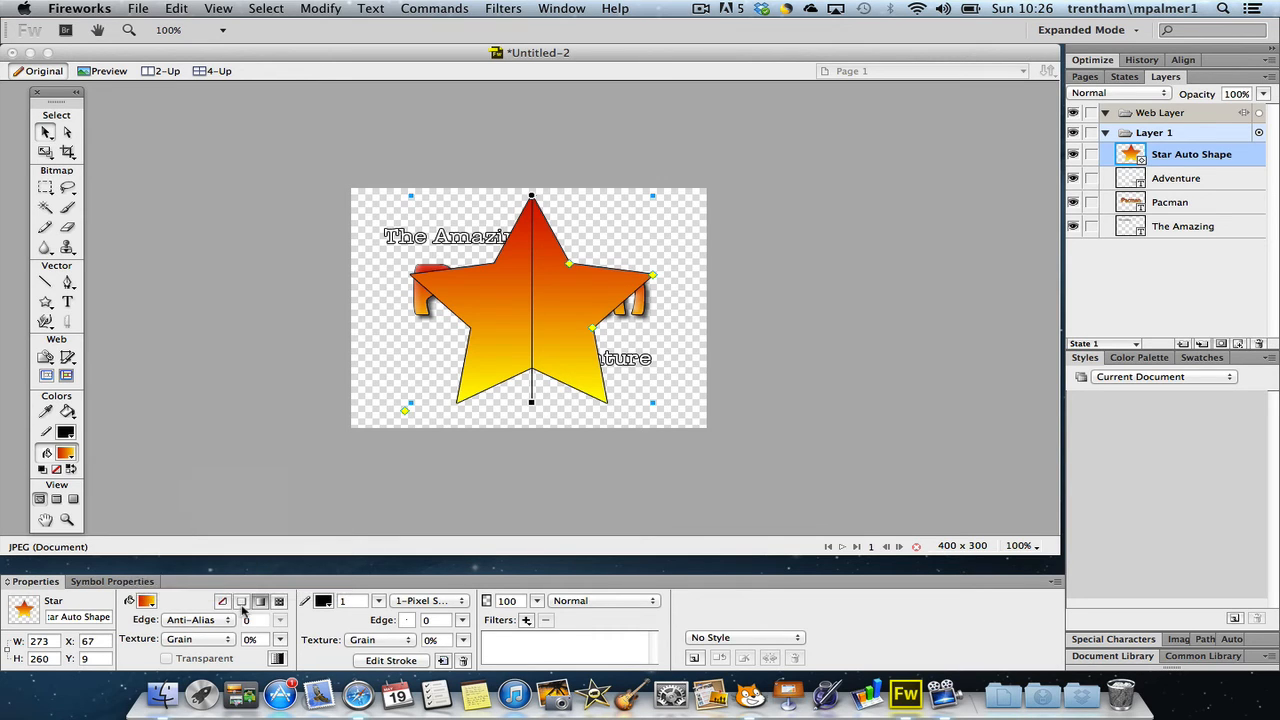
Replace the star's gradient with a solid bright yellow fill
left_click(242, 605)
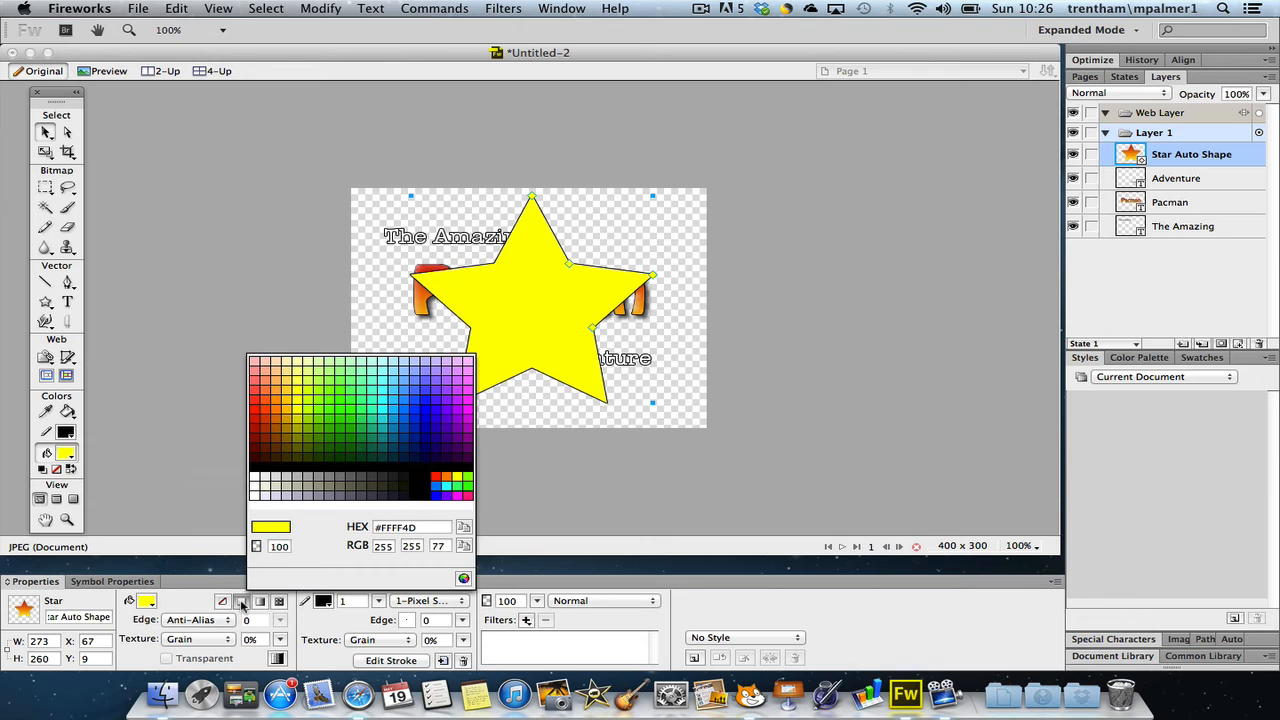
left_click(298, 401)
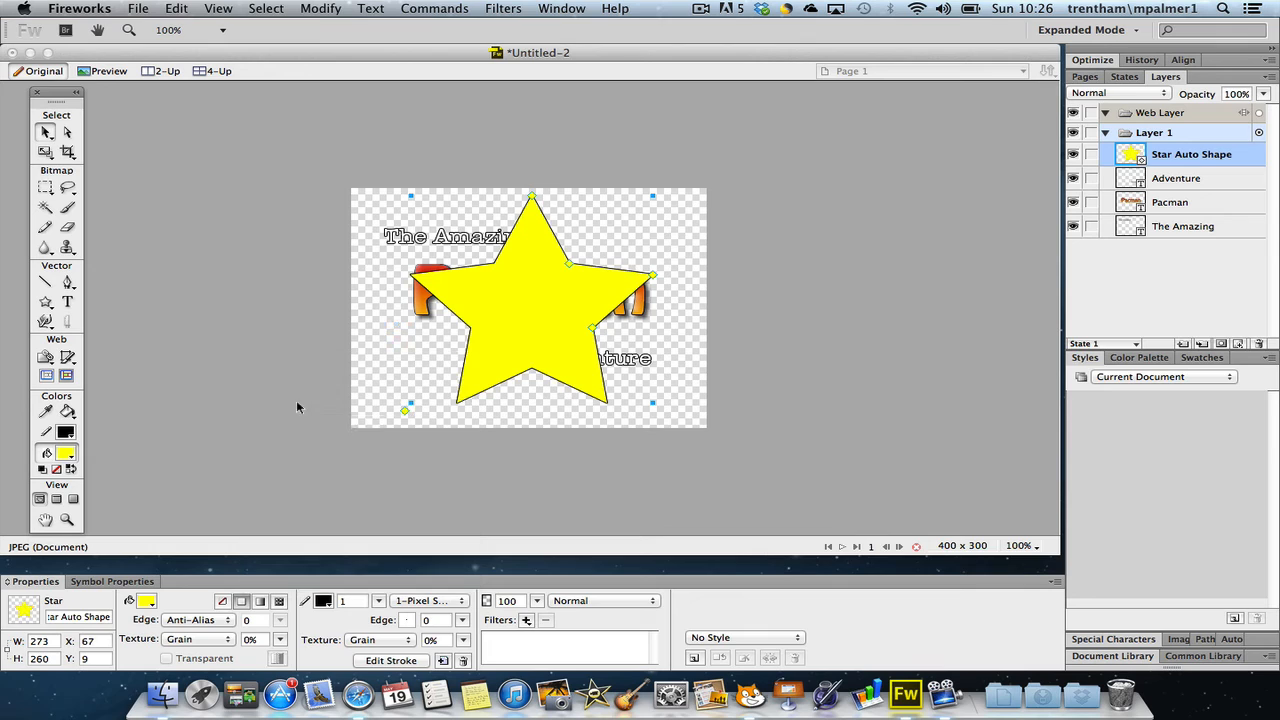
Add a Glow filter to the star and set the glow colour to yellow
left_click(527, 621)
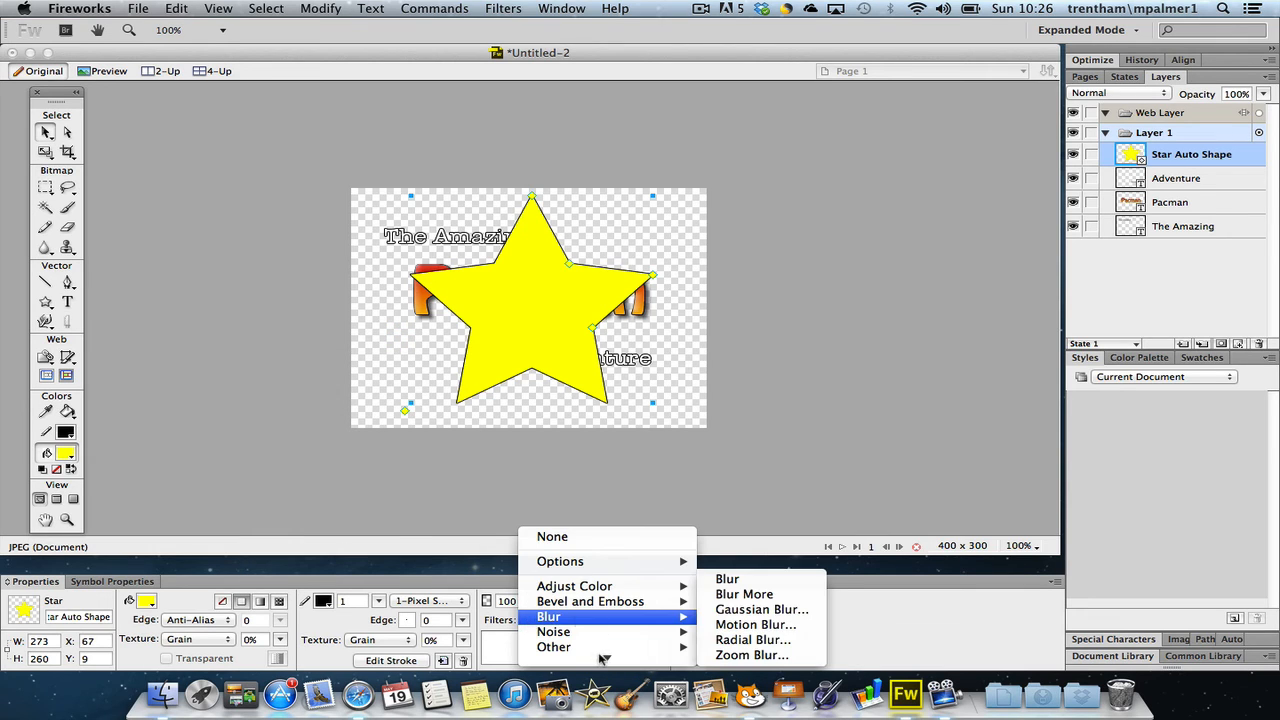
mouse_move(670, 615)
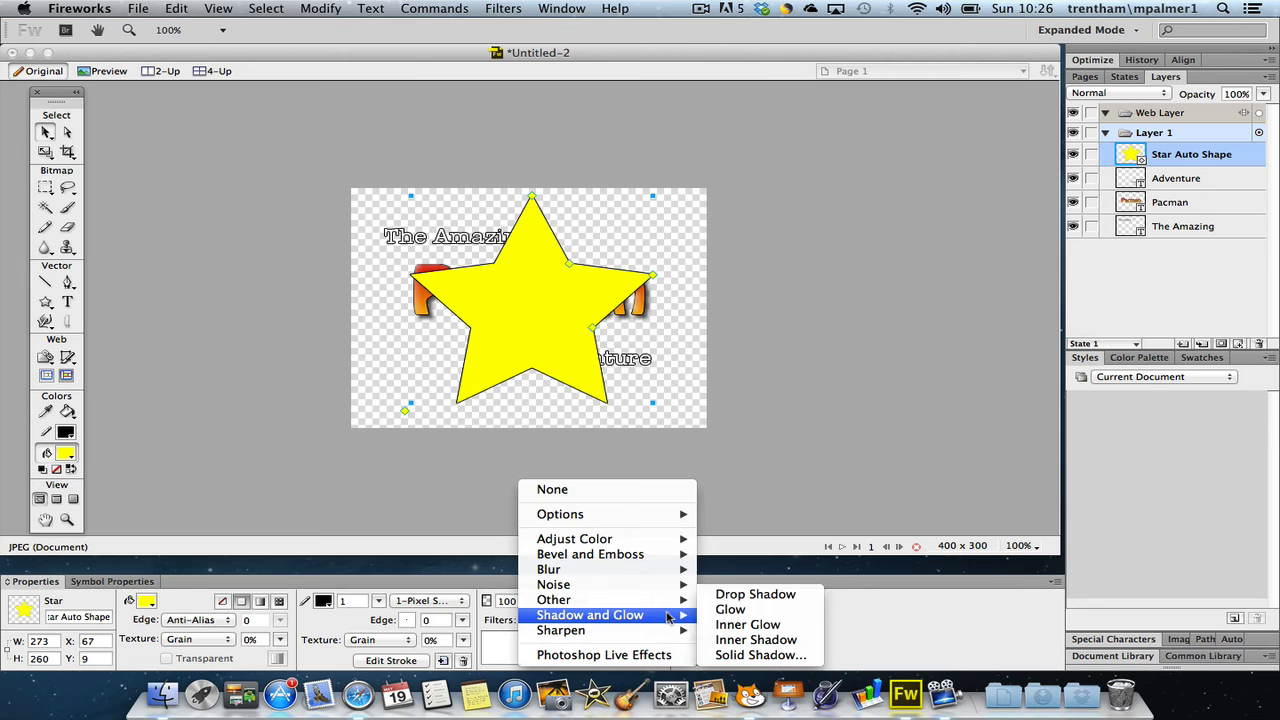
left_click(738, 612)
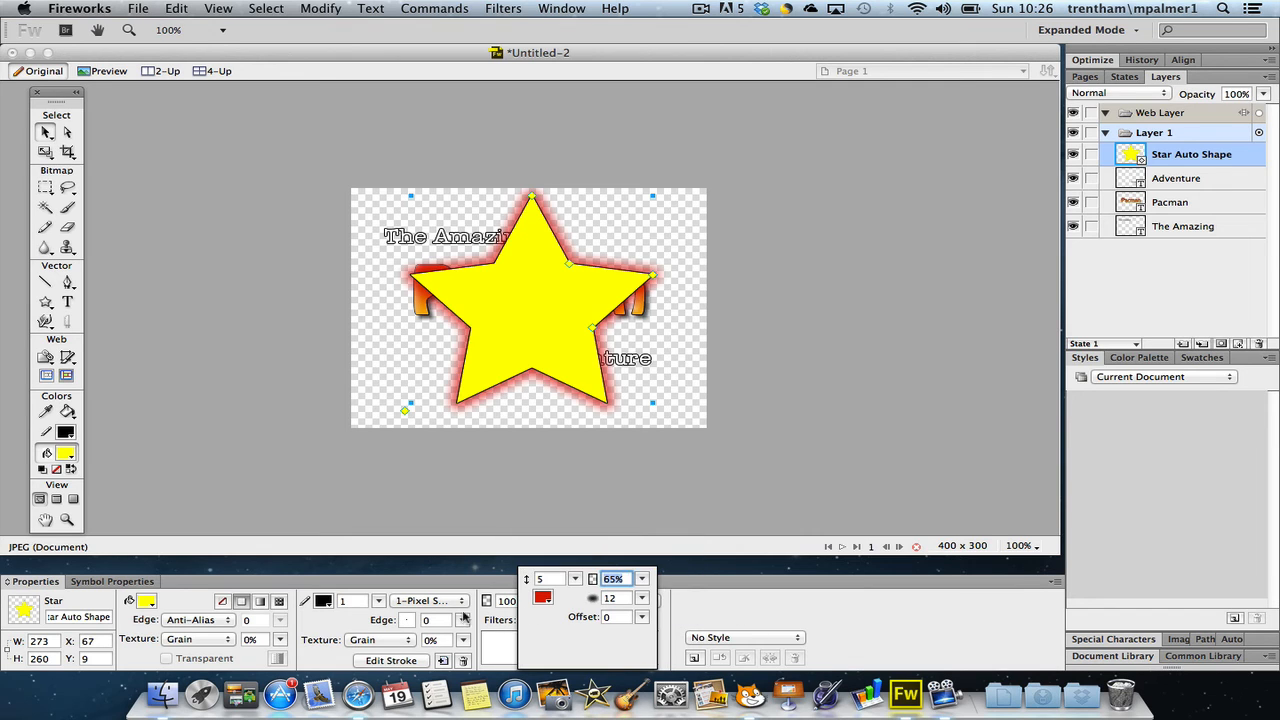
left_click(546, 603)
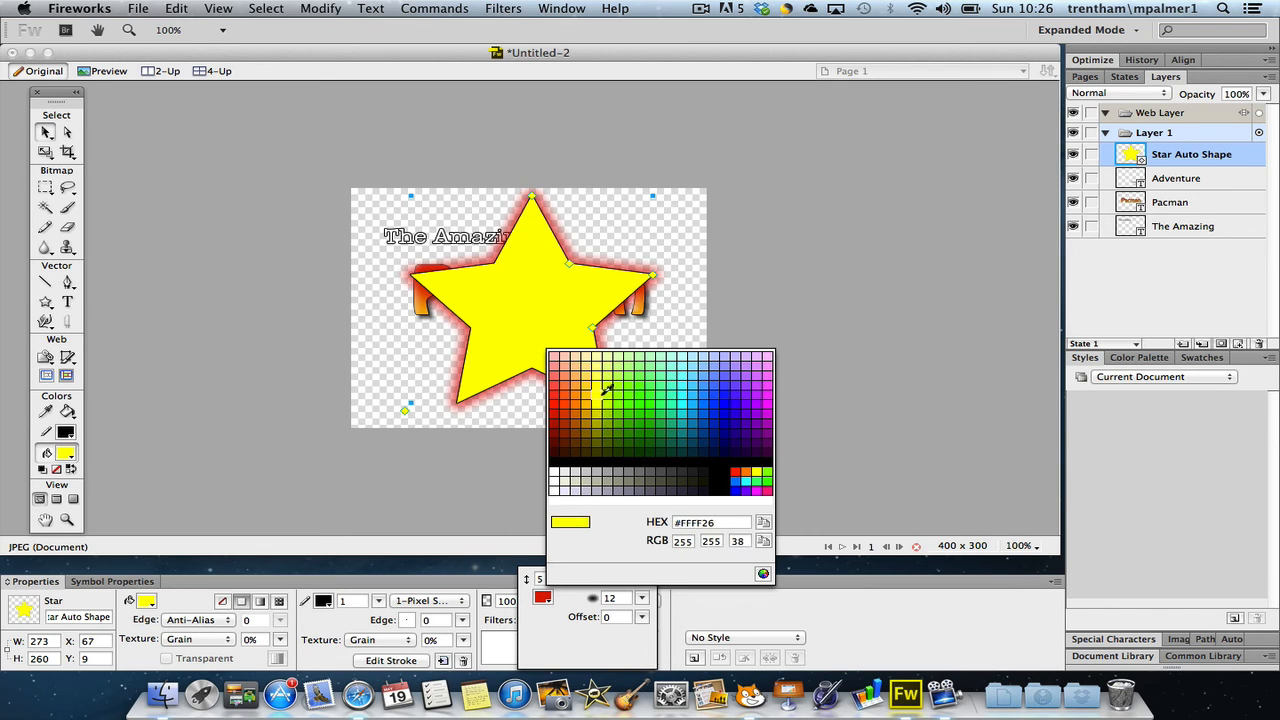
left_click(601, 399)
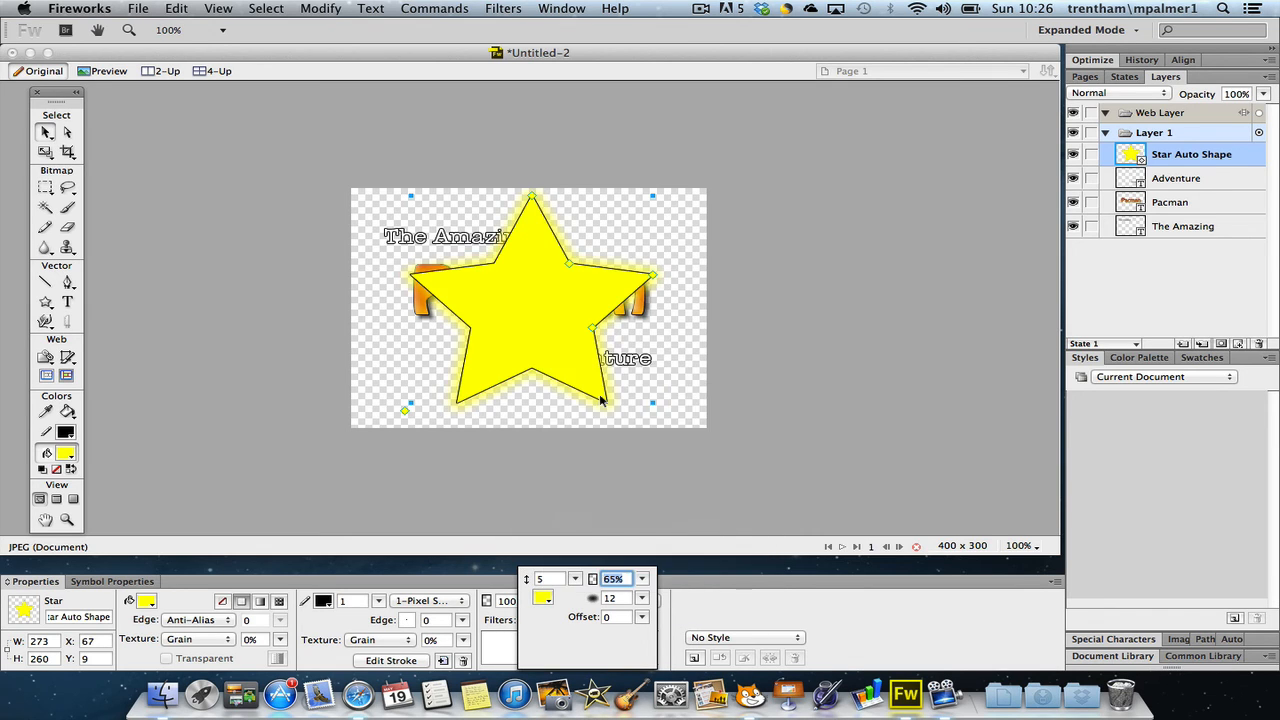
left_click(599, 449)
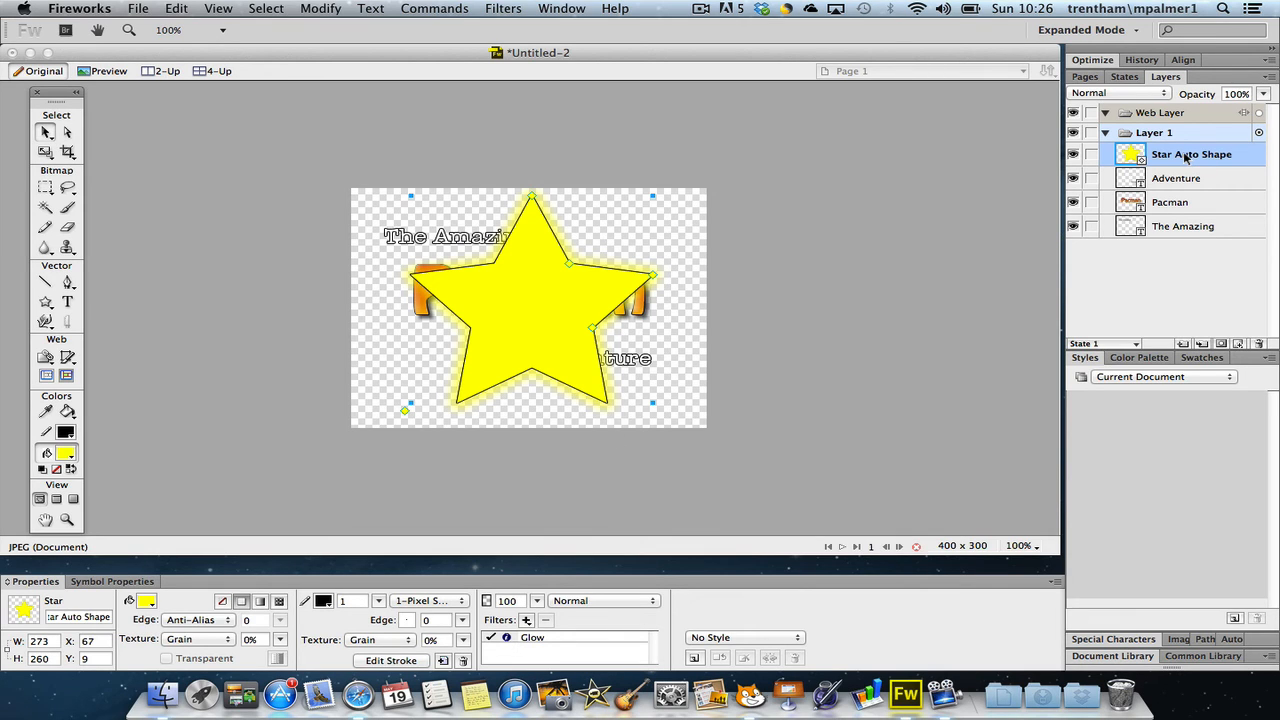
Move the star behind all three text objects and fit the canvas to the logo artwork
left_click_drag(1185, 156, 1158, 241)
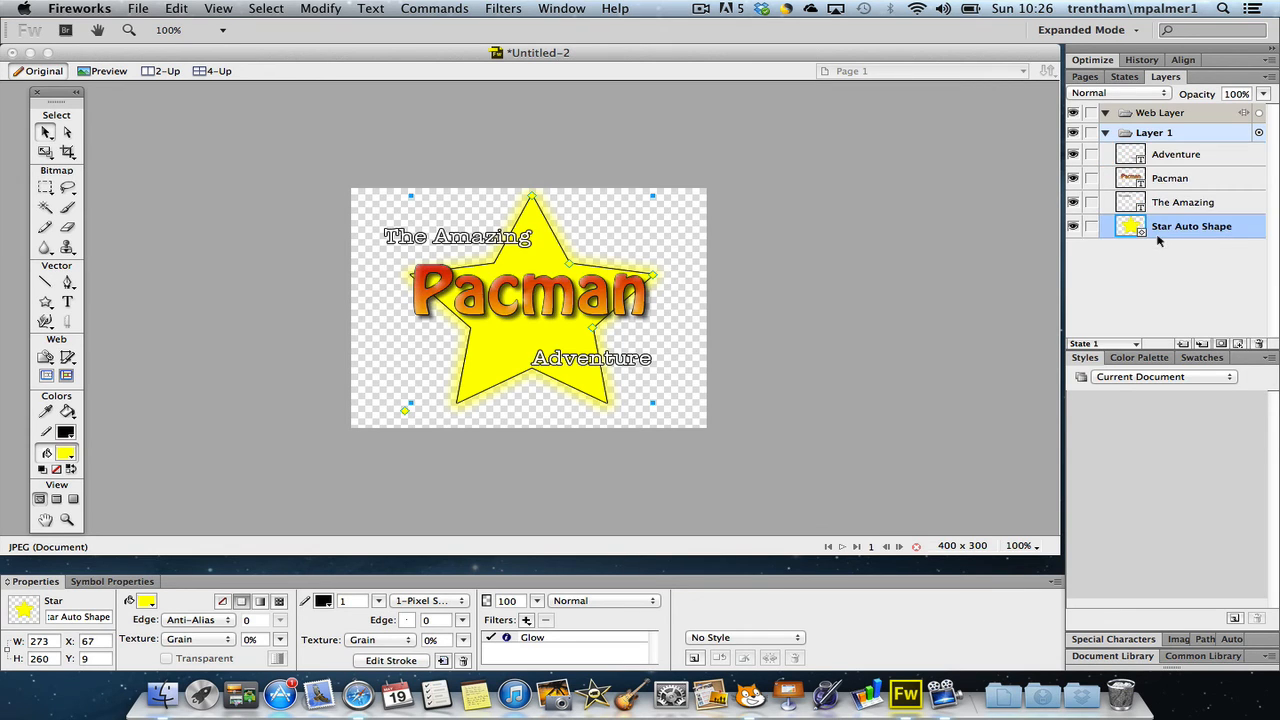
left_click(793, 345)
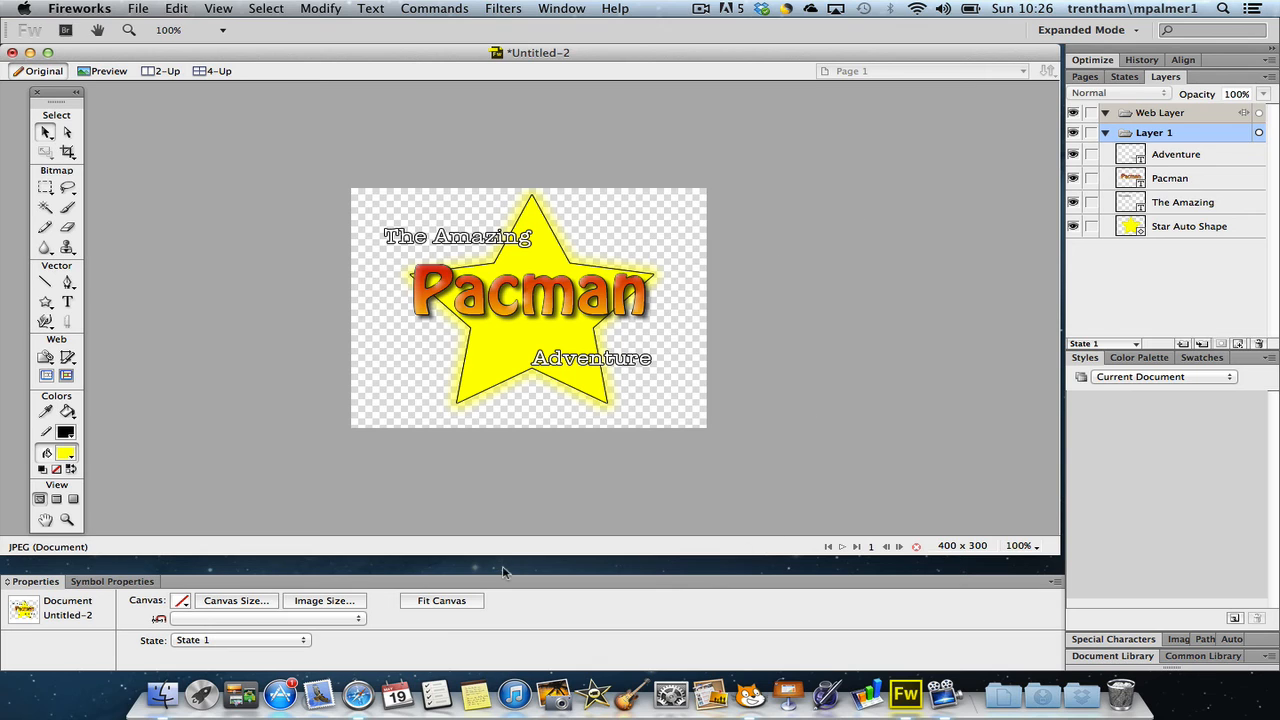
left_click(460, 604)
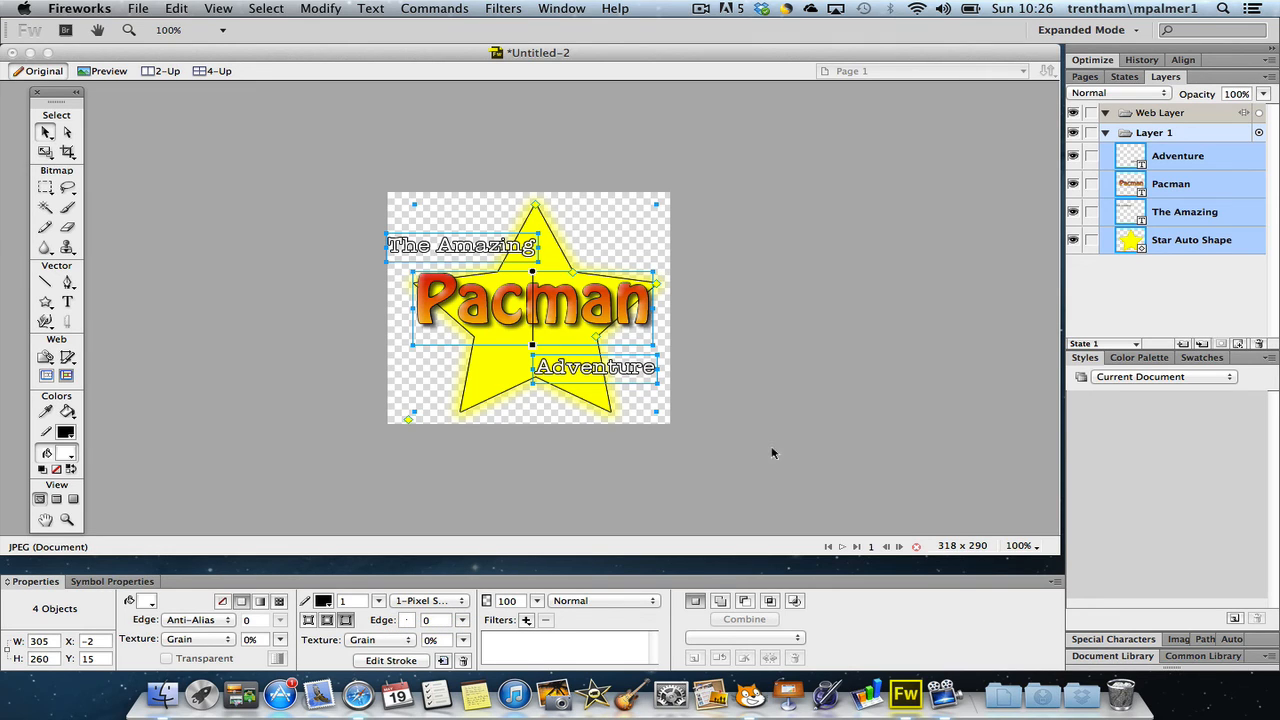
Switch to Scratch to the project containing the Pacman title screen
left_click(902, 703)
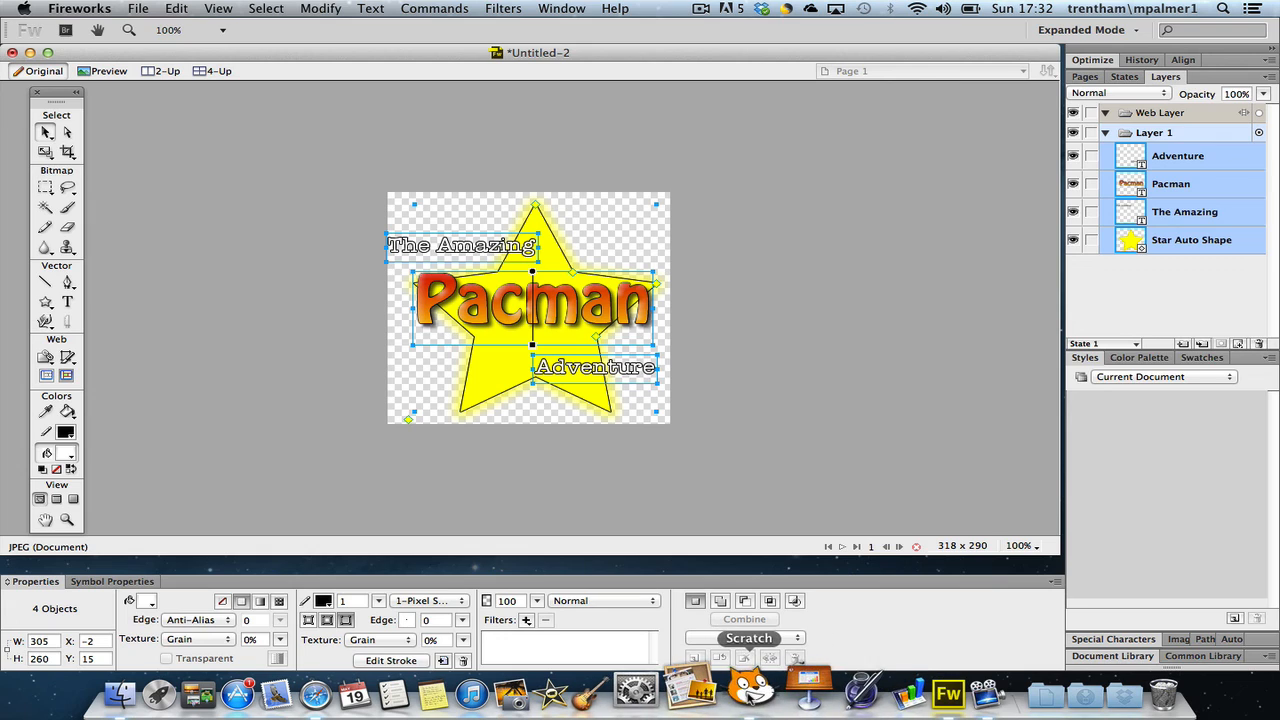
left_click(750, 693)
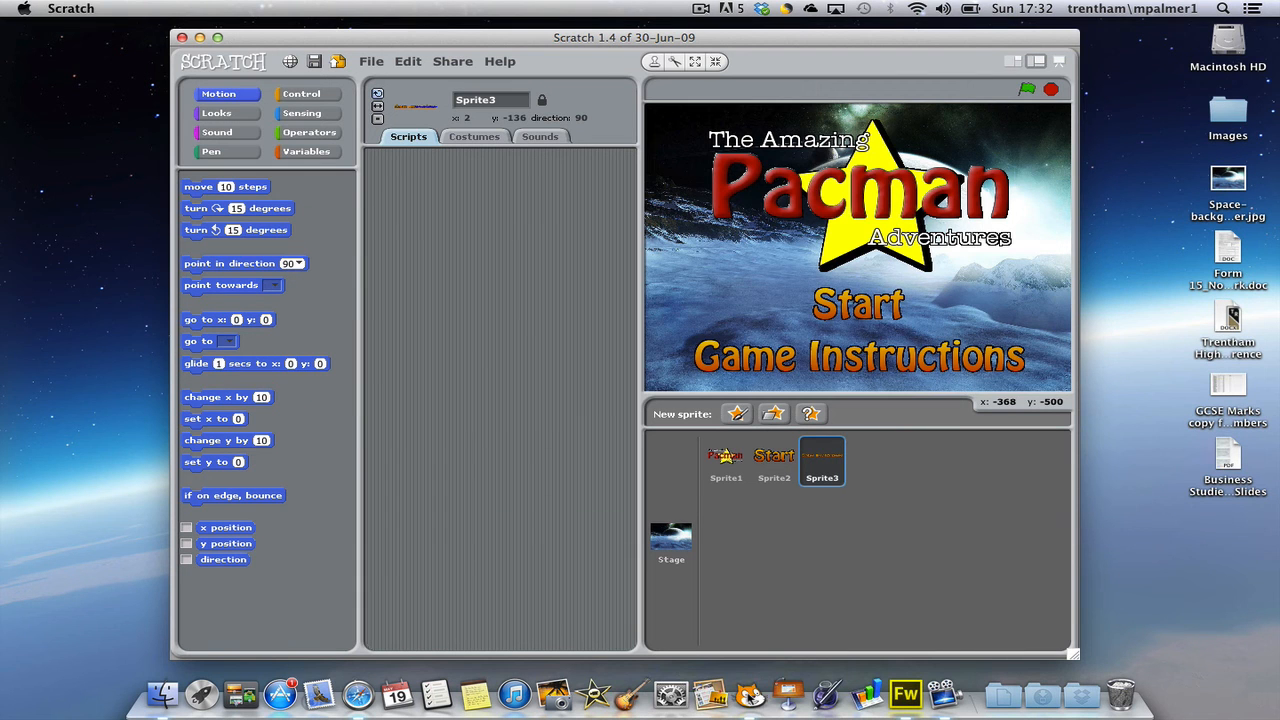